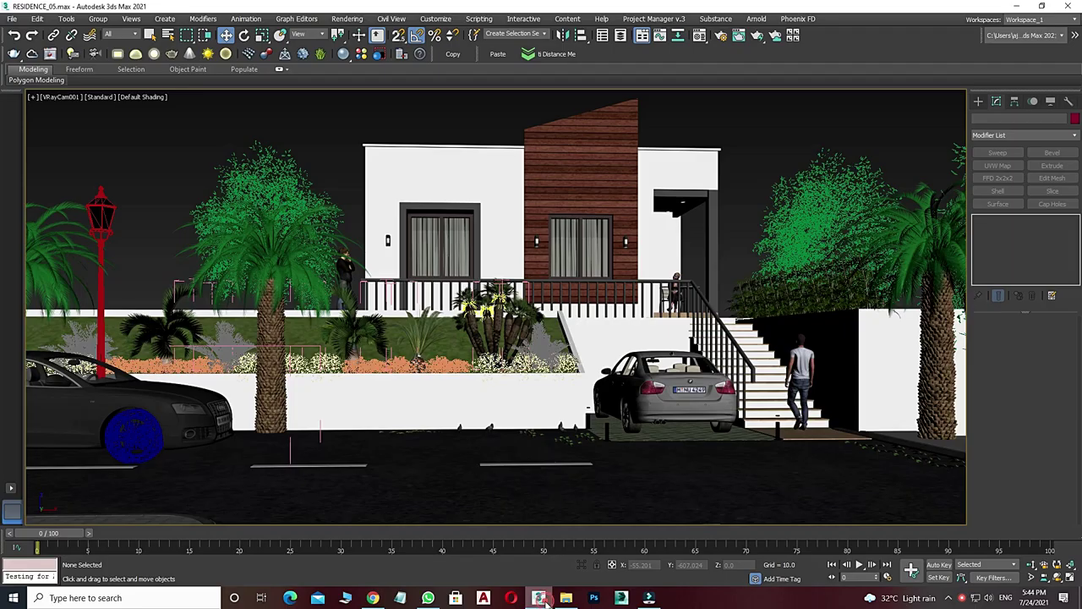
Step: Drag MultiDistanceMeter.mcr from the Downloads > MultiDistanceMeter folder into the 3ds Max viewport
right_click(541, 294)
right_click(378, 112)
click(386, 120)
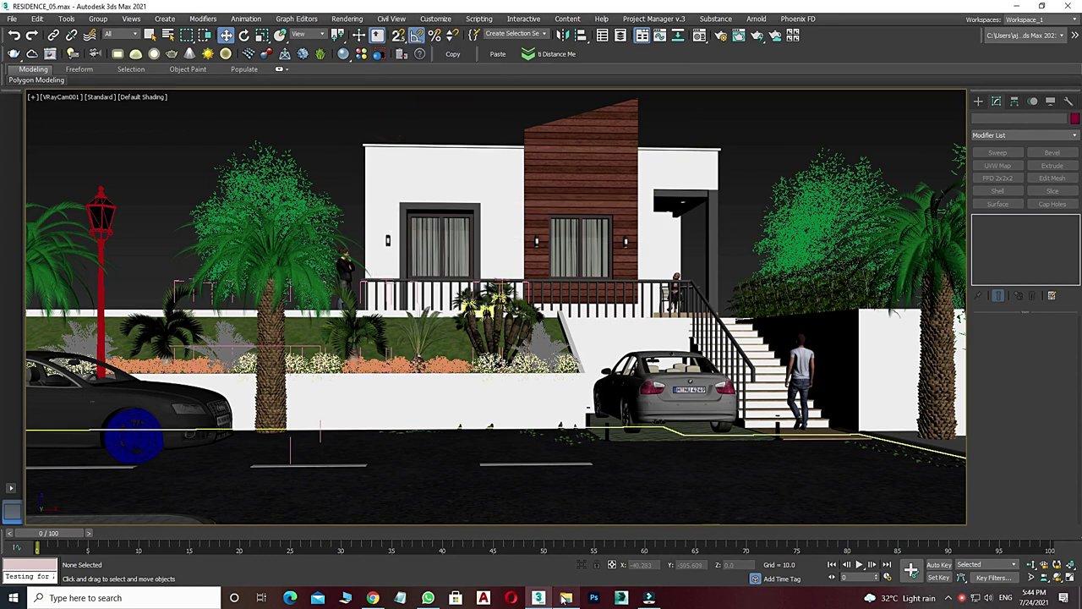
click(567, 560)
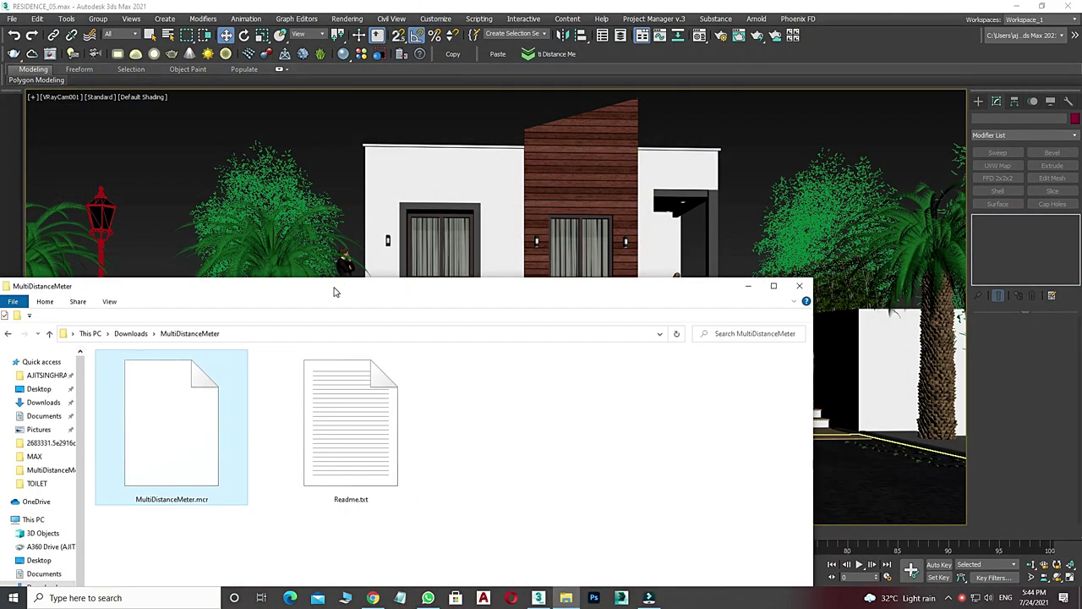
drag(333, 288, 333, 177)
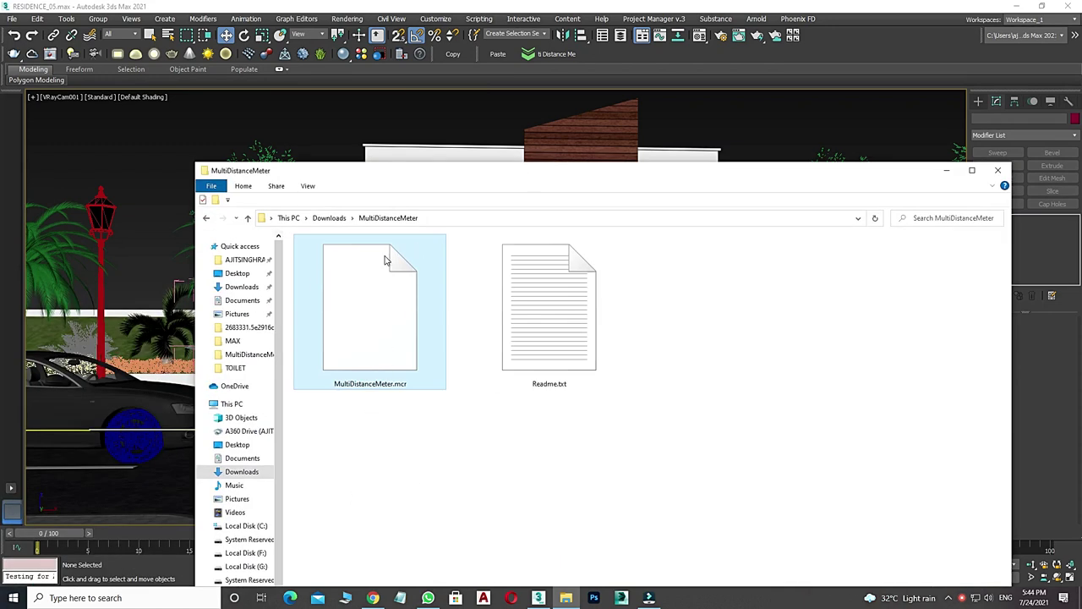
drag(390, 175, 408, 289)
drag(404, 400, 342, 156)
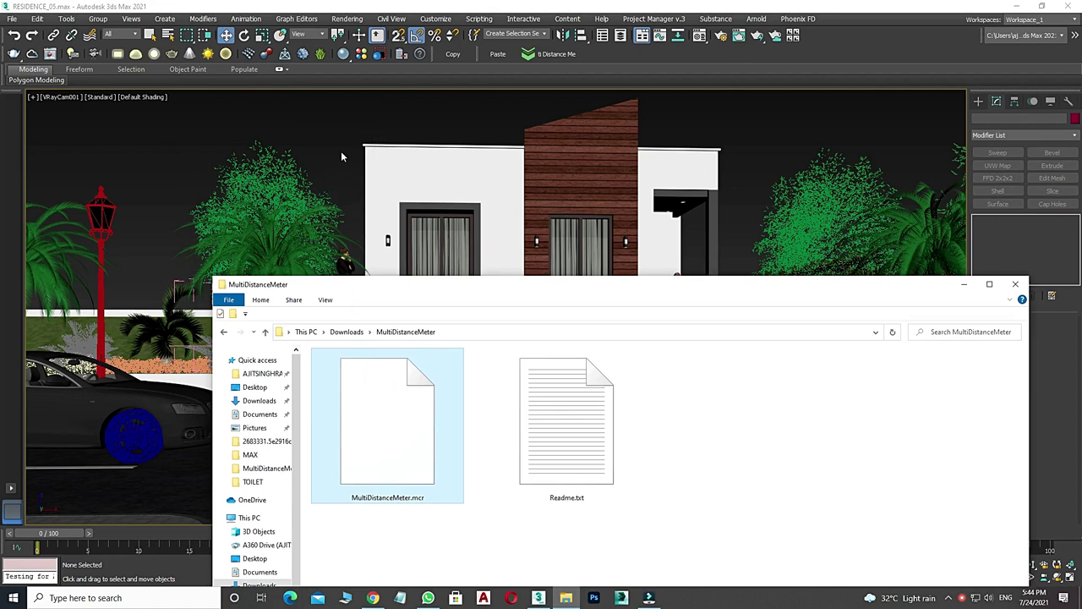
Step: Minimize File Explorer and open the Customize User Interface window
click(964, 284)
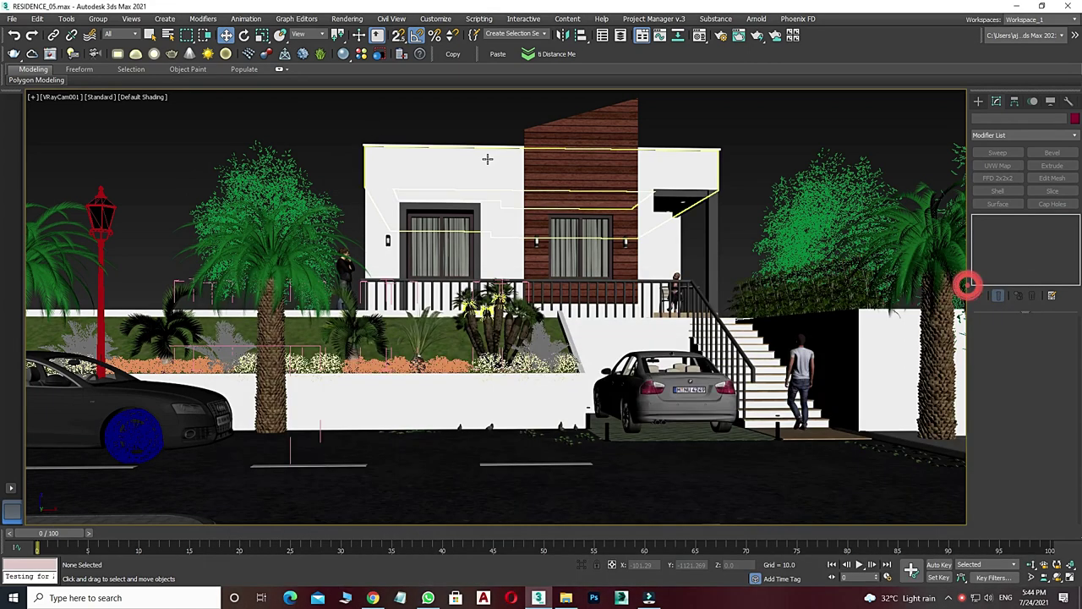
click(433, 20)
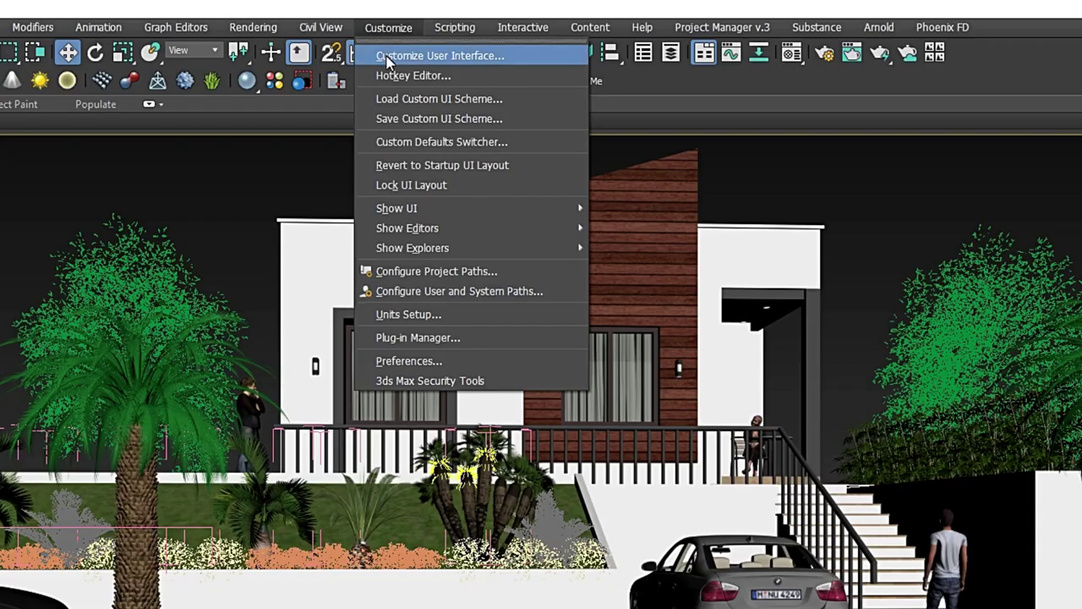
click(388, 62)
drag(374, 122, 410, 115)
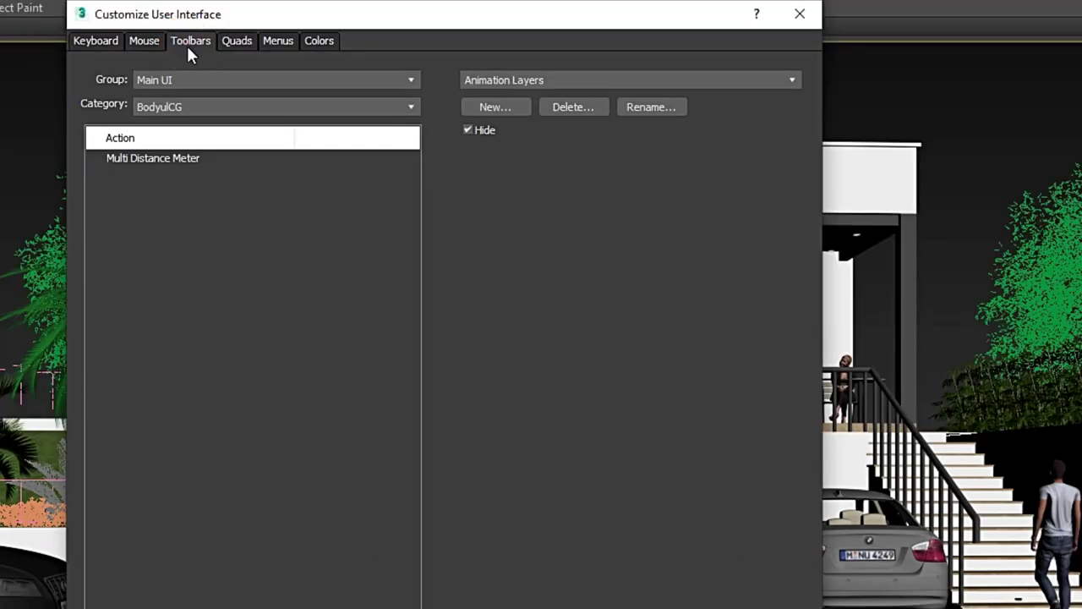
Step: Drag Multi Distance Meter from the BodyulCG category onto the main toolbar
click(194, 107)
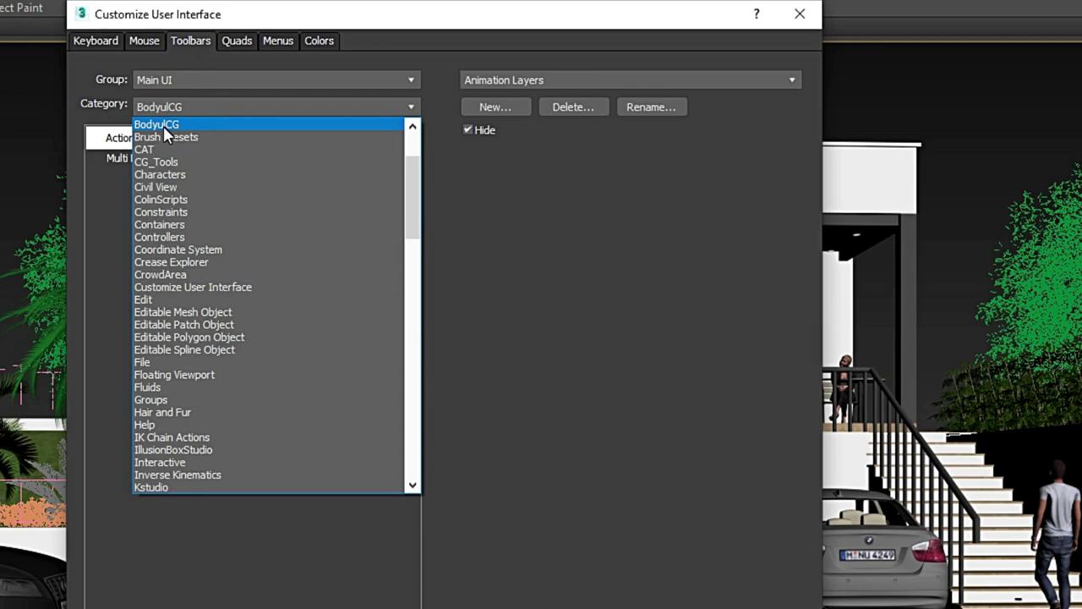
click(163, 126)
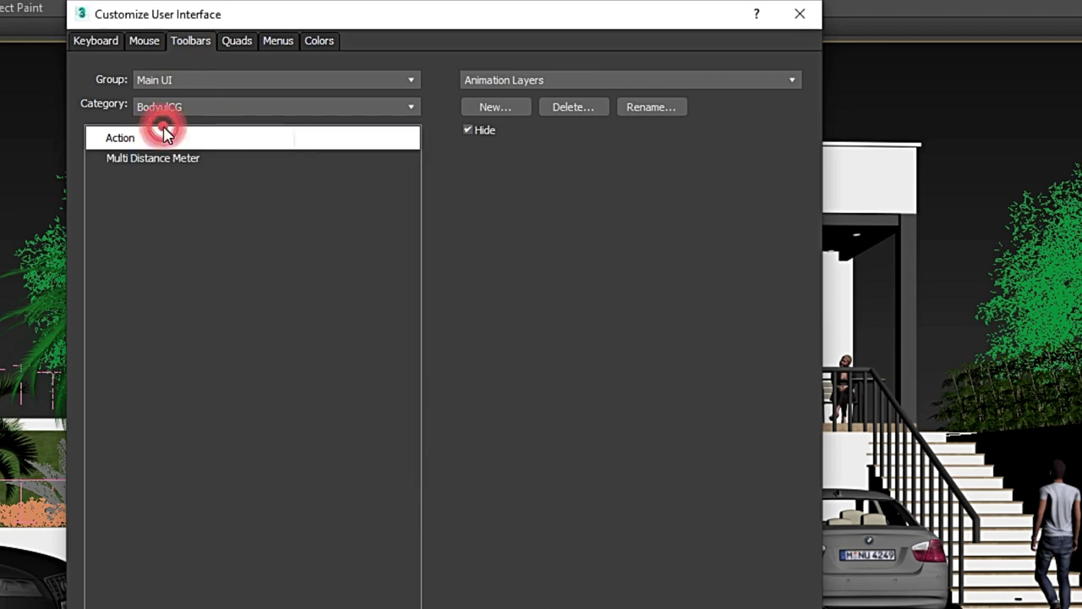
click(141, 161)
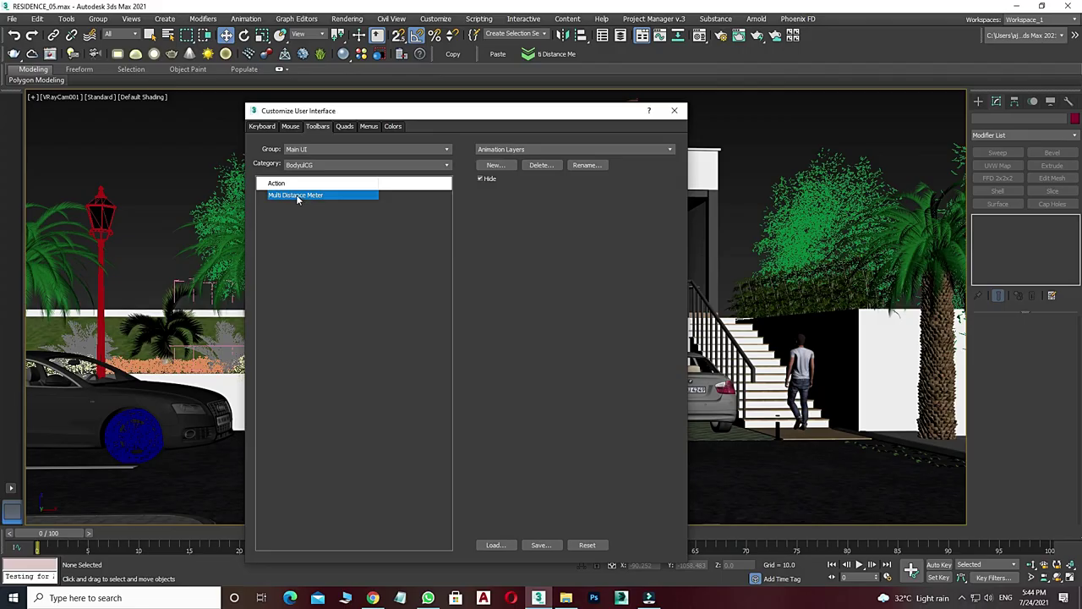
drag(297, 199, 573, 56)
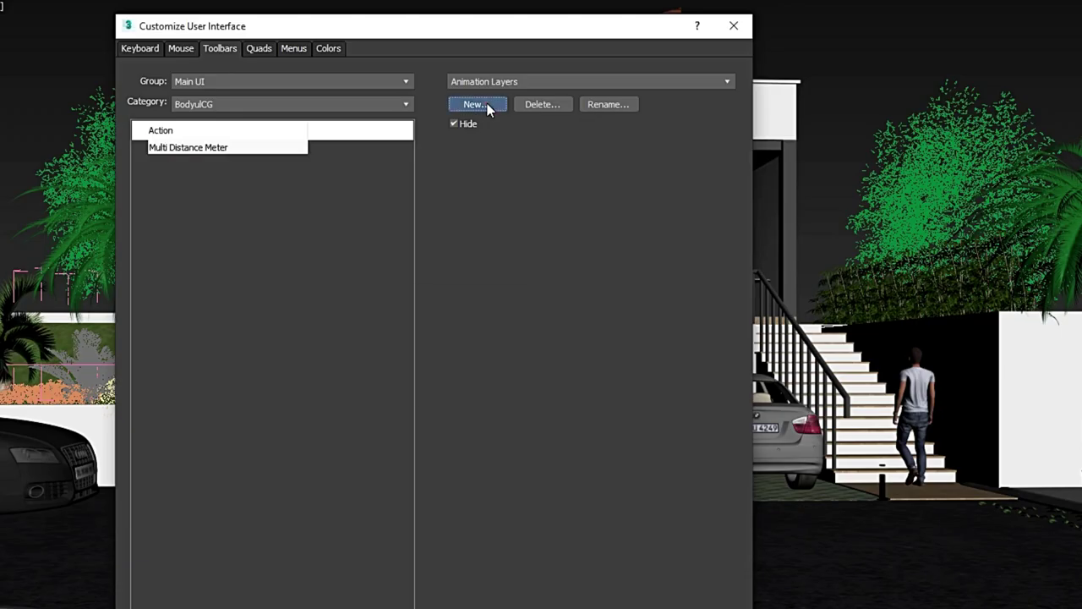
Step: Create a new toolbar named 'm' with a Multi Distance Meter button, then close Customize User Interface
click(501, 164)
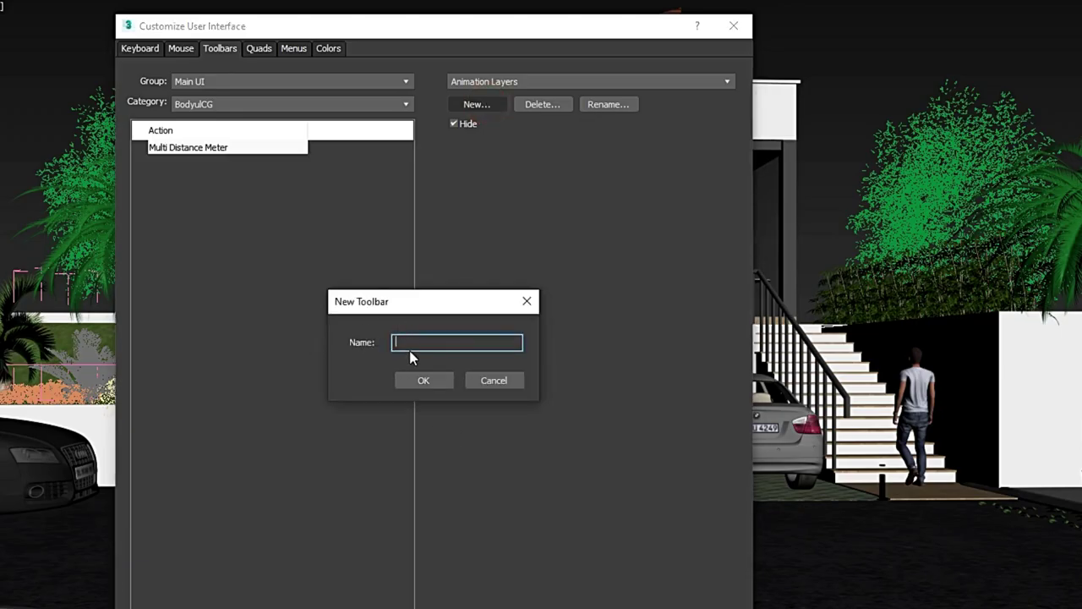
text(multi)
key(Return)
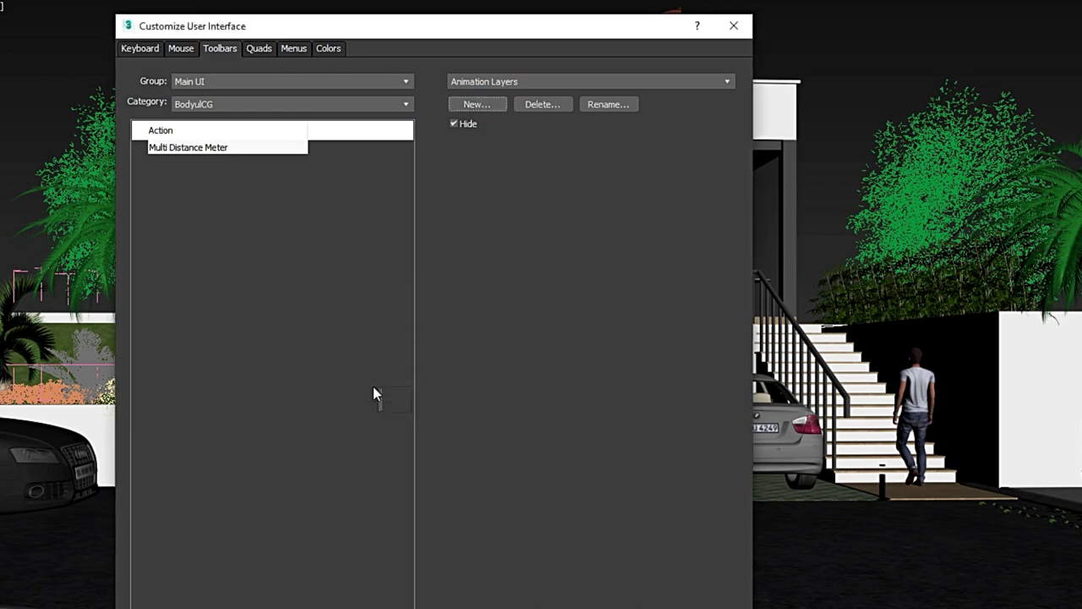
mouse_move(188, 147)
mouse_down()
mouse_move(390, 396)
mouse_move(643, 56)
mouse_up()
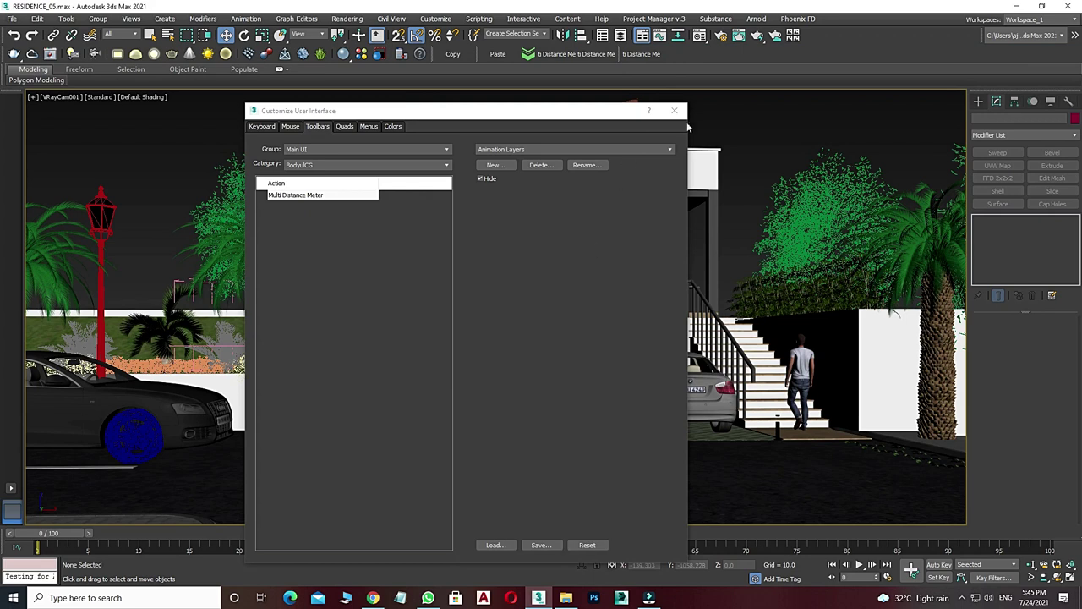
drag(619, 116, 629, 136)
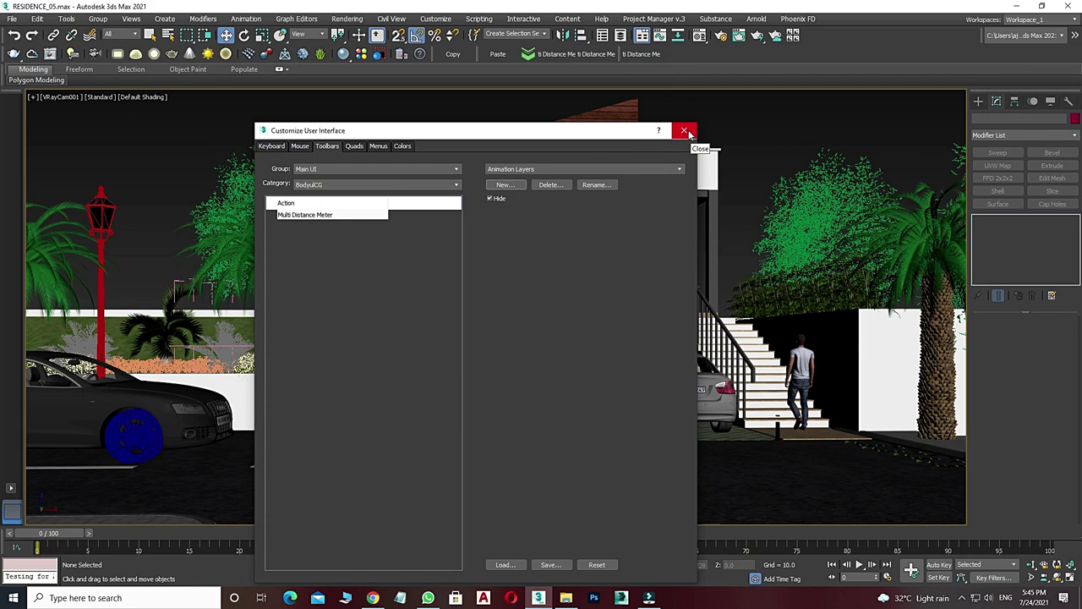
click(685, 131)
Step: Dock the new toolbar at the top and select the walking man and the balcony woman
drag(625, 53, 639, 65)
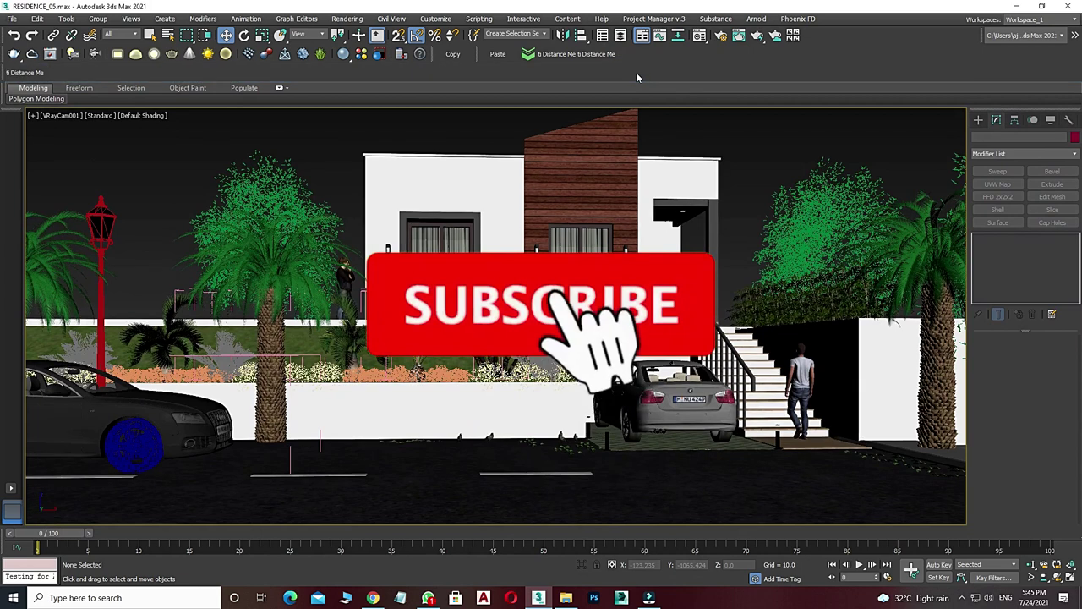
mouse_move(638, 65)
mouse_down()
mouse_move(8, 72)
mouse_move(643, 55)
mouse_up()
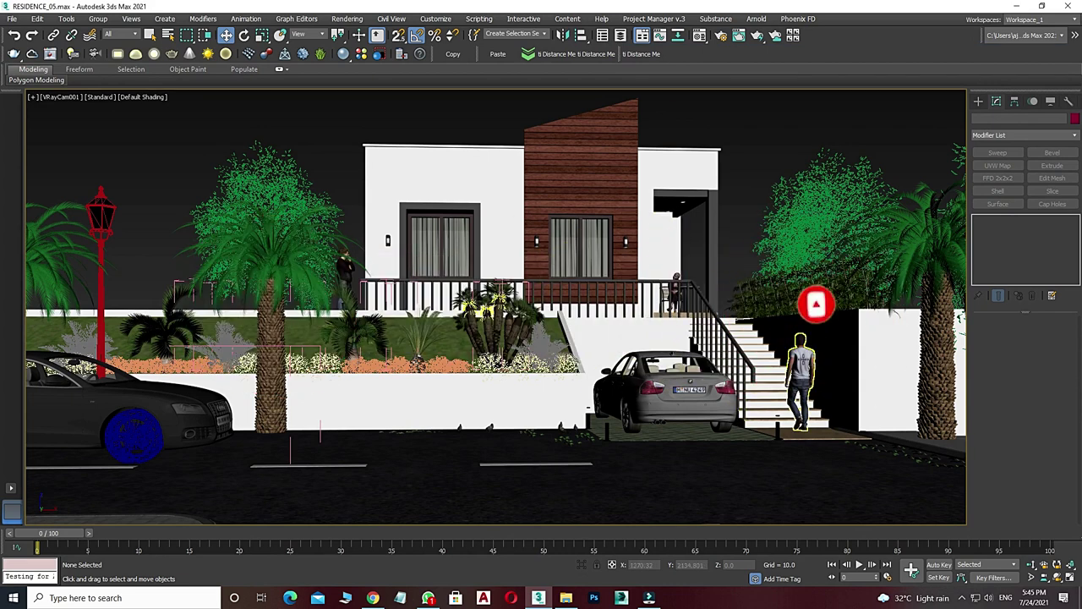
click(801, 357)
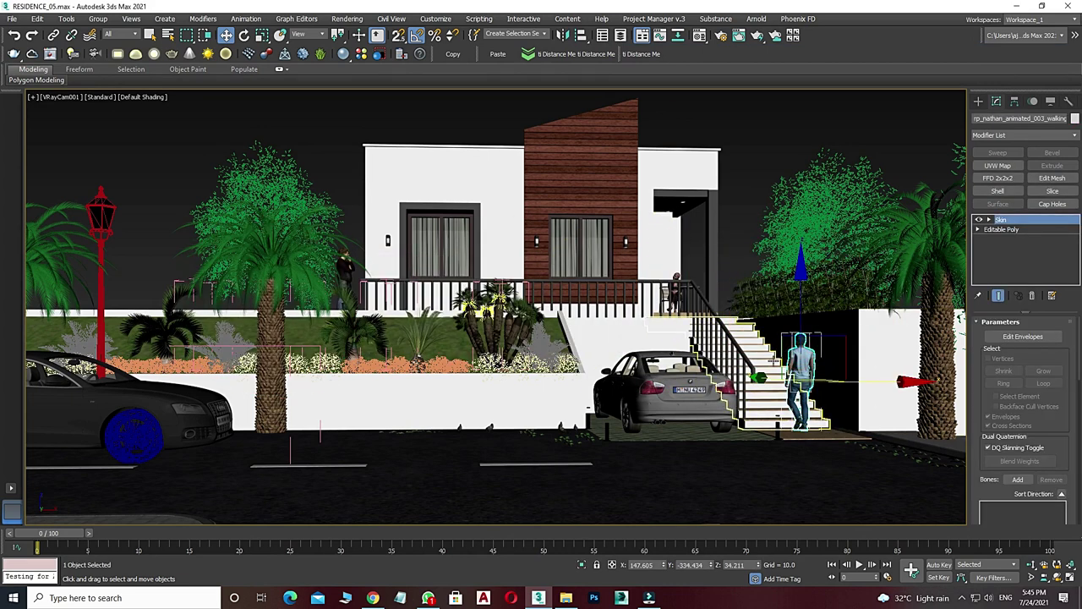
ctrl+click(677, 283)
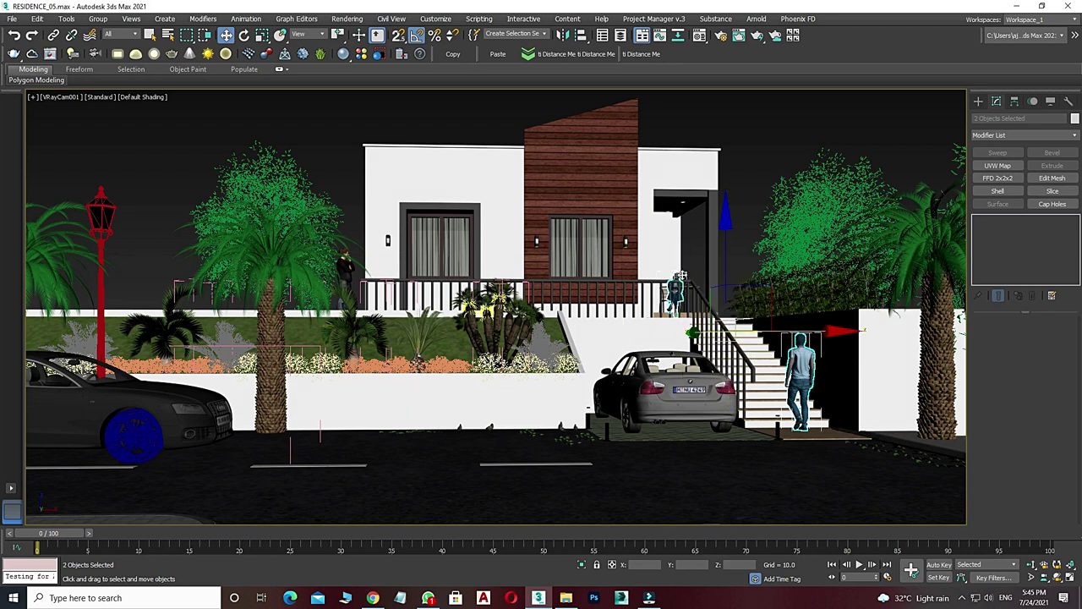
Step: Add both figures in Multi Distance Meter and show their 237.251 distance line over the stairs
click(639, 54)
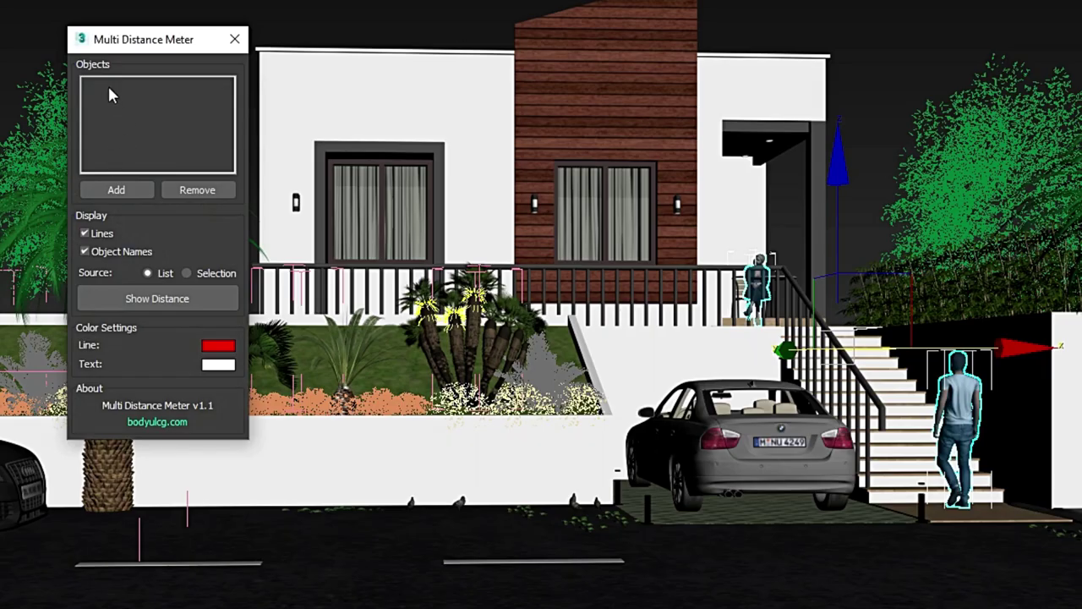
click(120, 189)
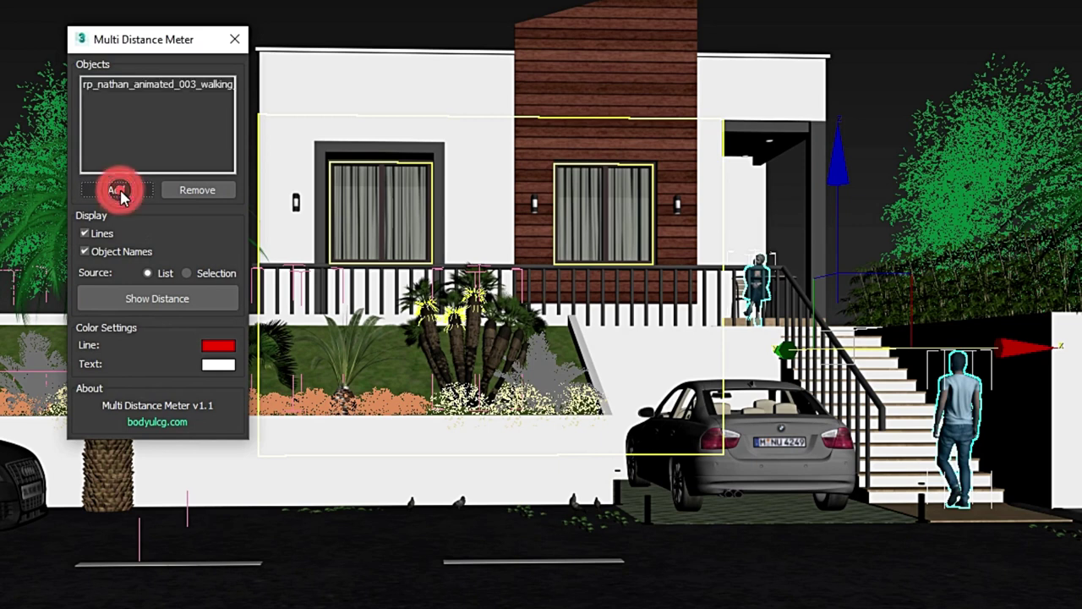
click(146, 298)
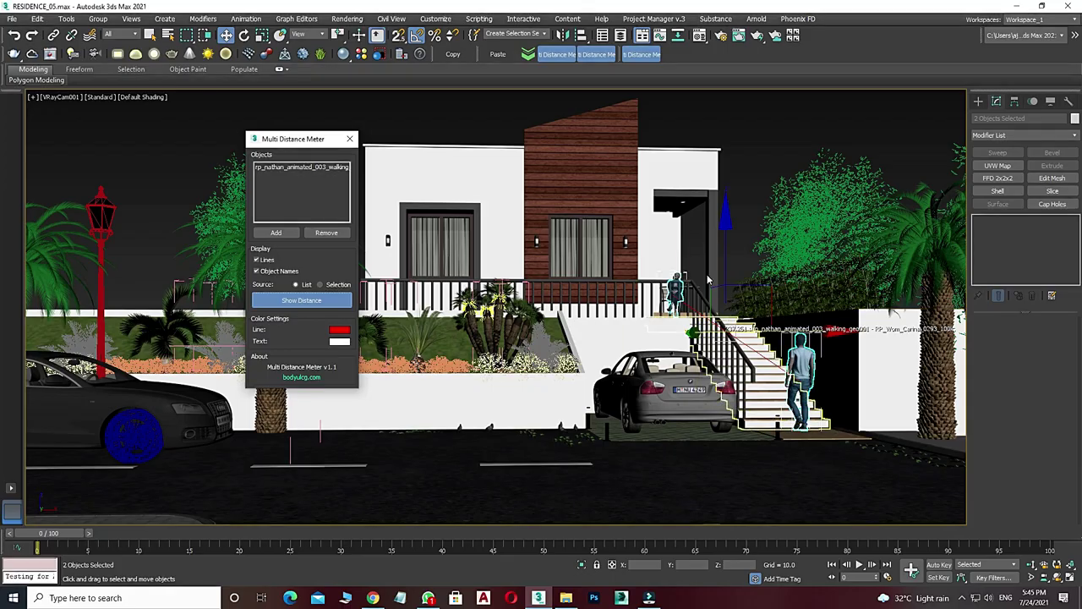
right_click(680, 222)
click(702, 230)
alt+middle_drag(689, 227, 911, 570)
key(z)
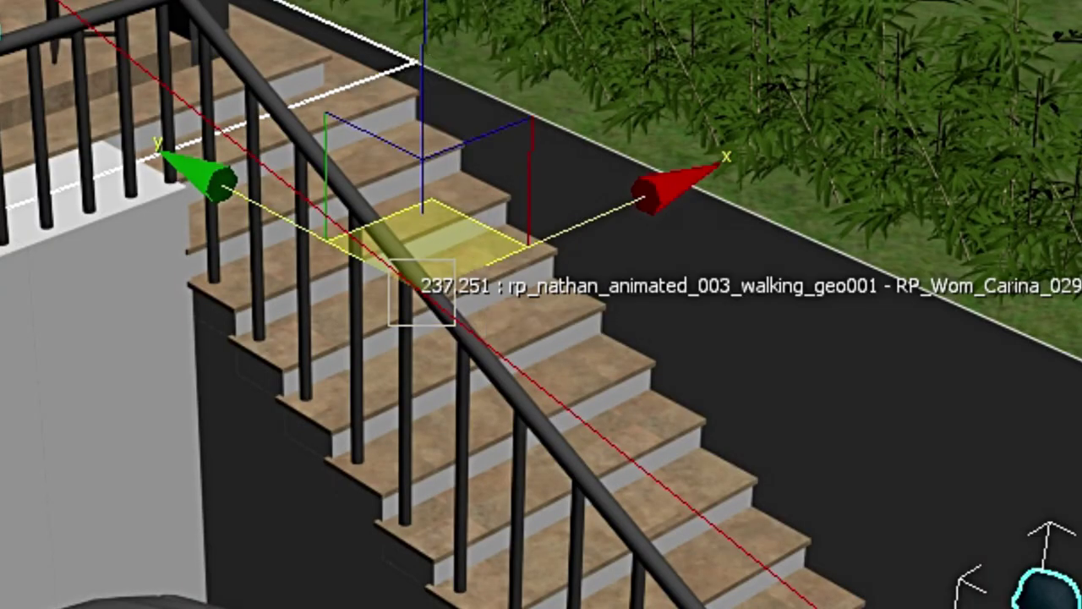
click(363, 2)
click(395, 234)
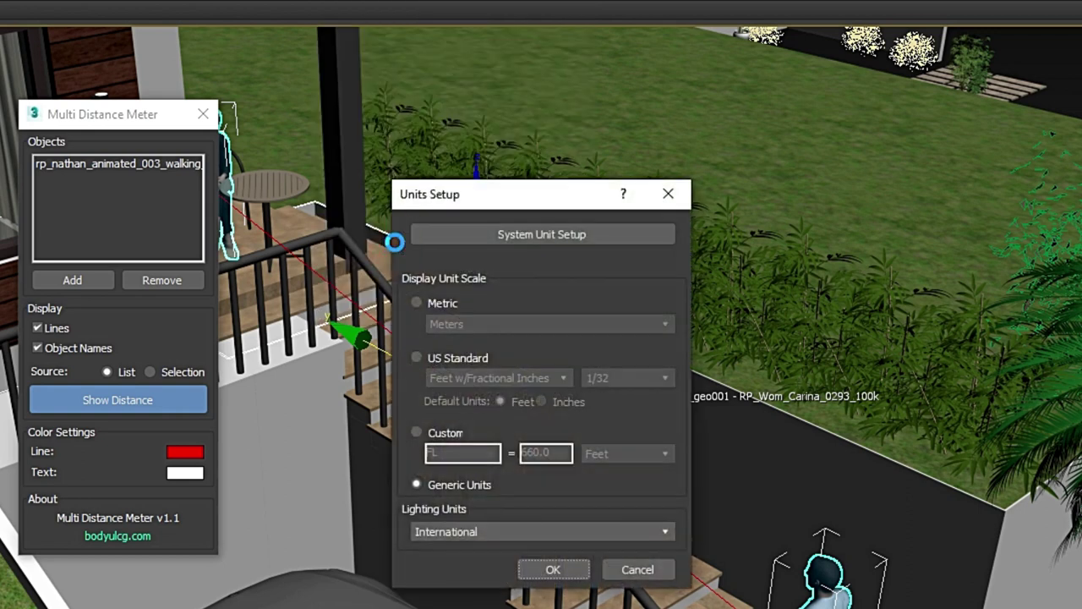
click(509, 236)
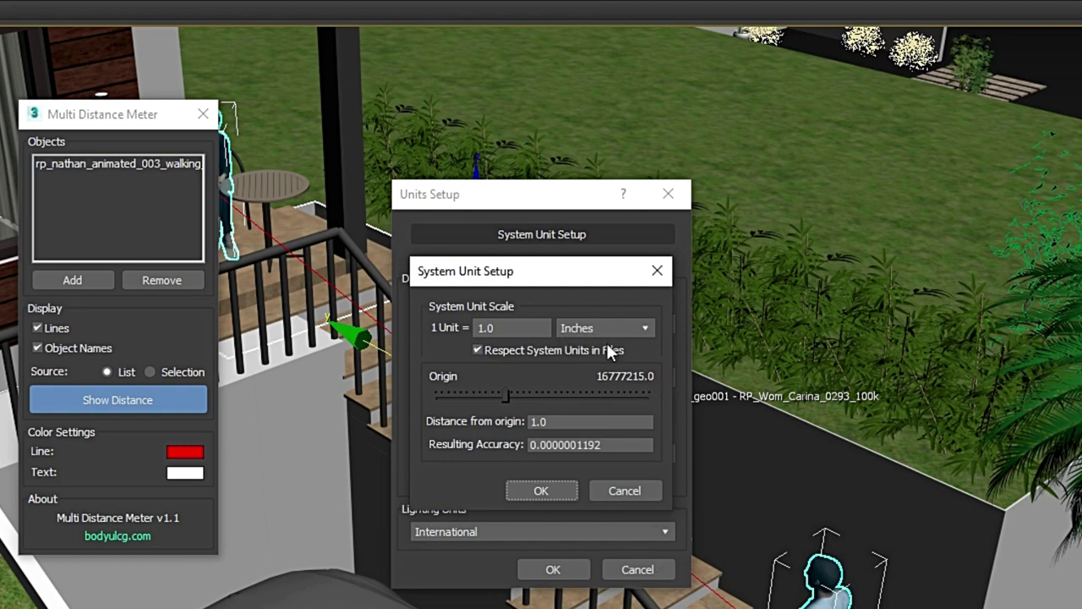
click(546, 487)
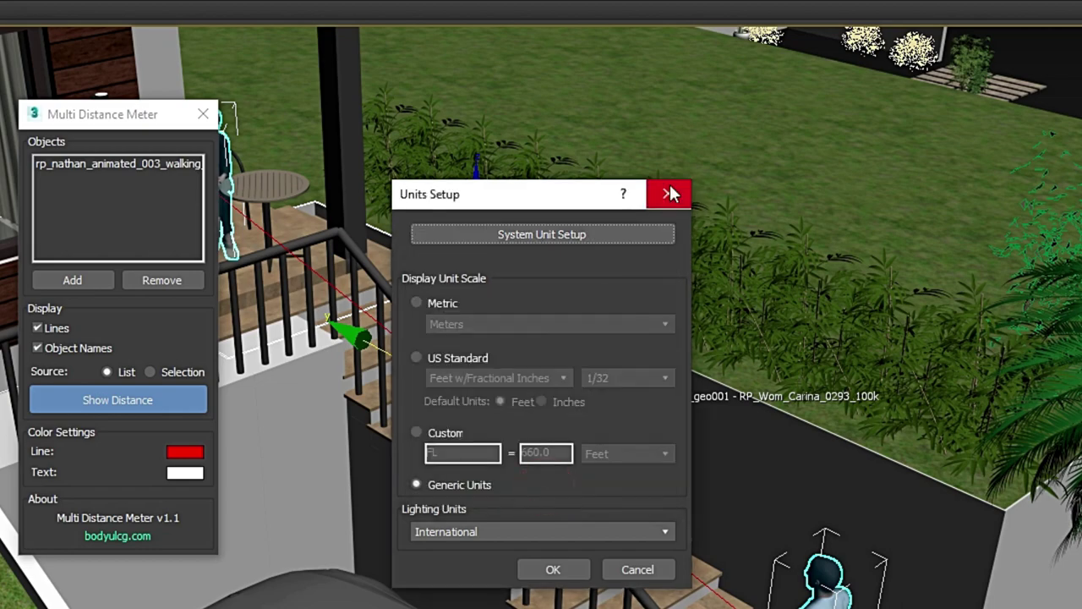
click(670, 193)
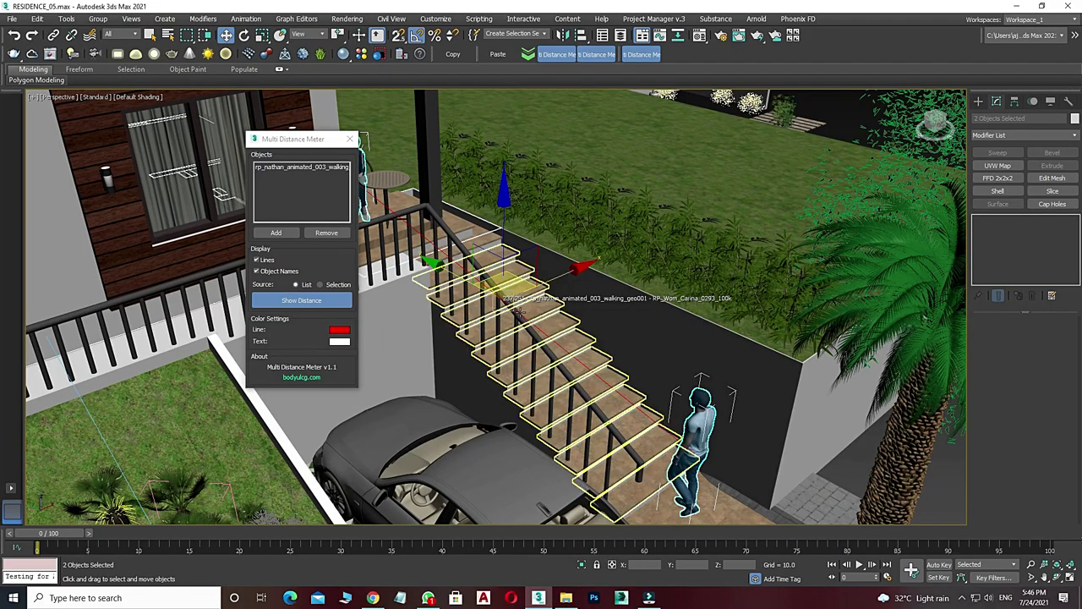
Step: Isolate the two people in top wireframe view and draw a rectangle along the distance line
key(alt+q)
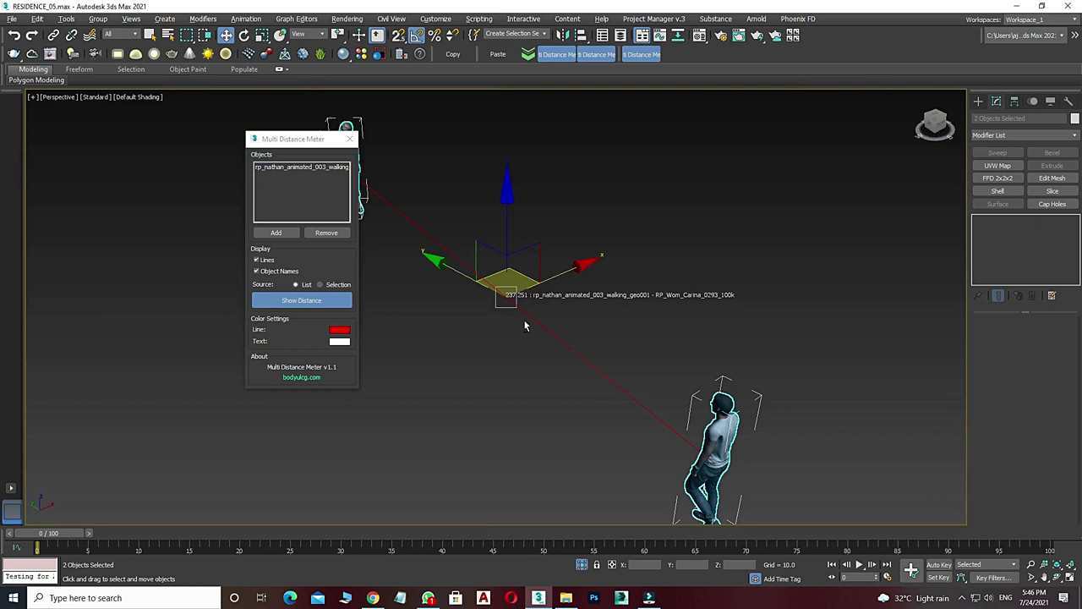
key(t)
key(F3)
click(737, 348)
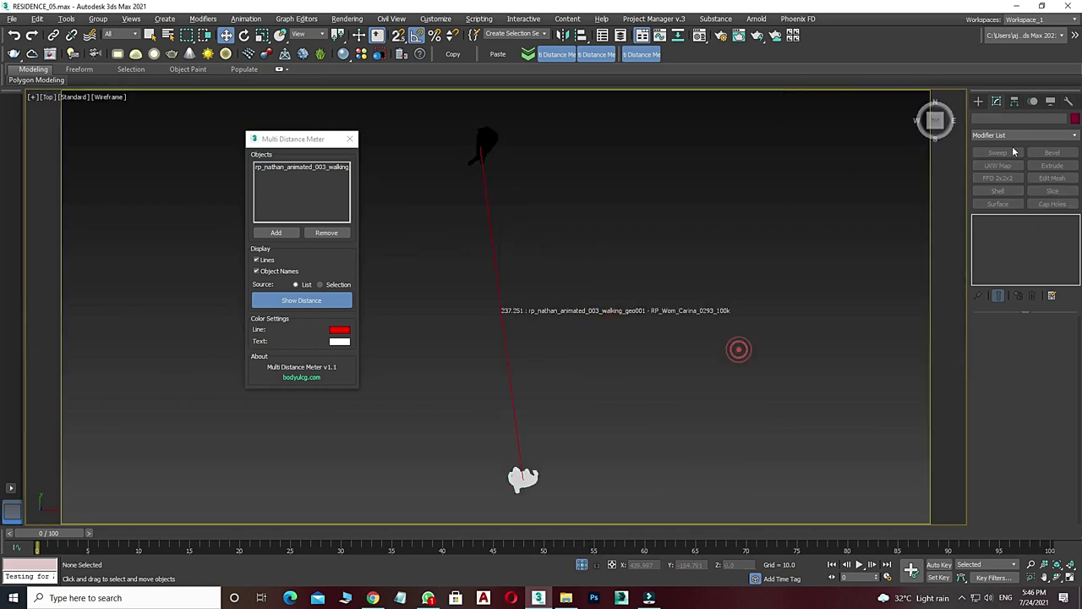
click(978, 101)
click(1045, 178)
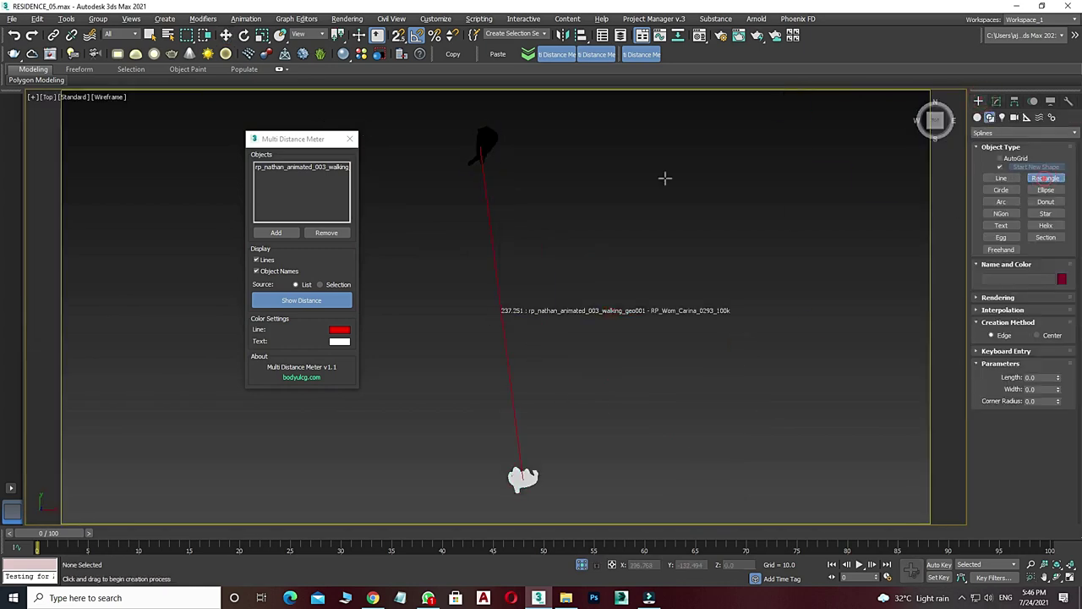
drag(474, 145, 548, 482)
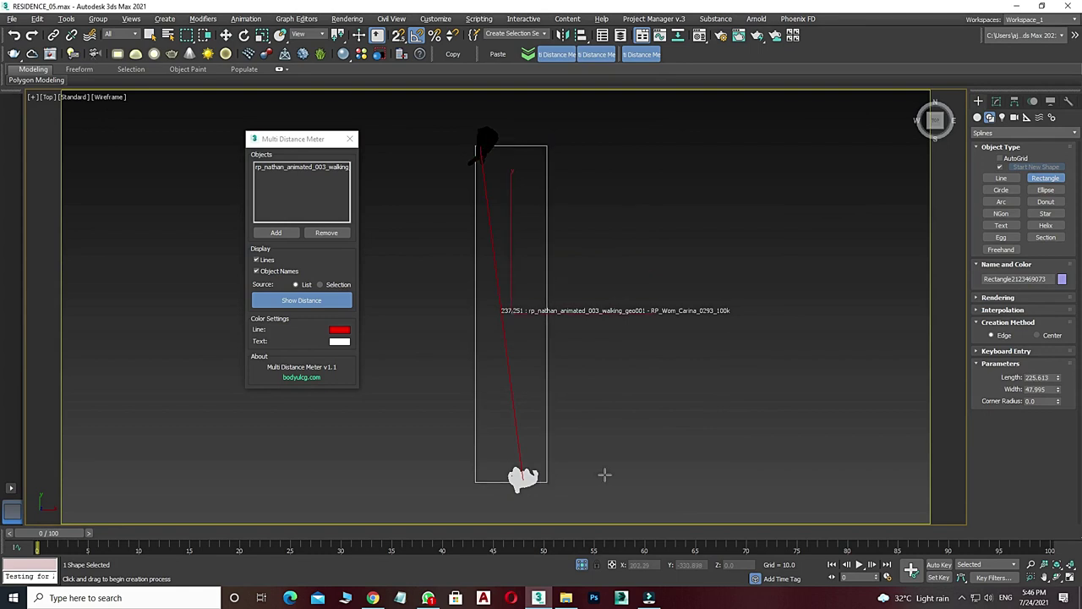
Step: Set the rectangle's length to 237 and nudge it into line with the distance line
double_click(1038, 377)
text(7)
key(Return)
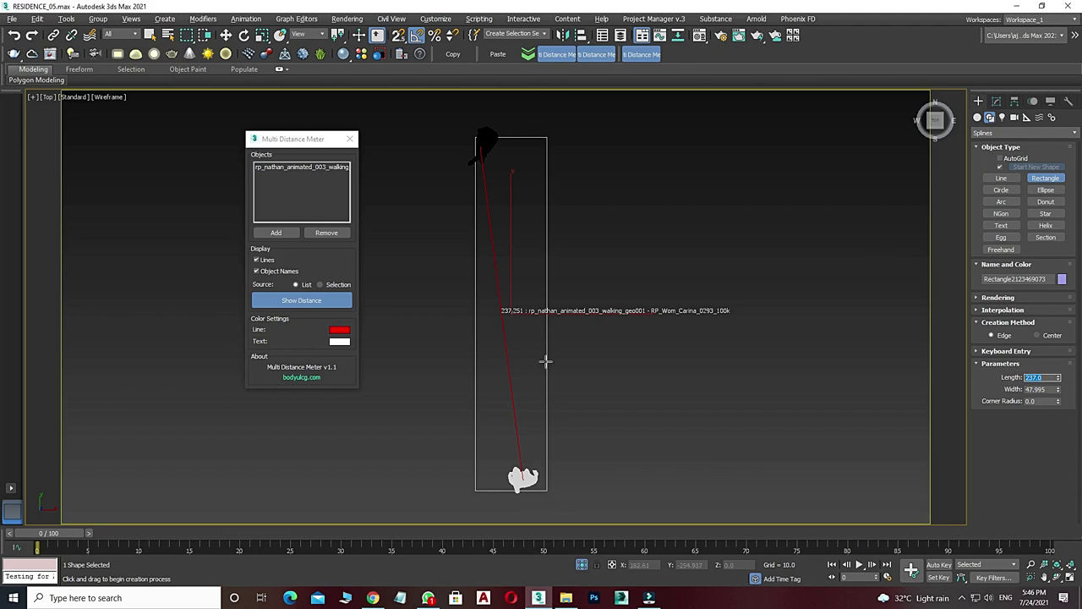
key(w)
mouse_move(555, 276)
mouse_down()
mouse_move(548, 267)
mouse_move(575, 264)
mouse_up()
key(e)
right_click(580, 244)
click(594, 249)
drag(541, 262, 539, 263)
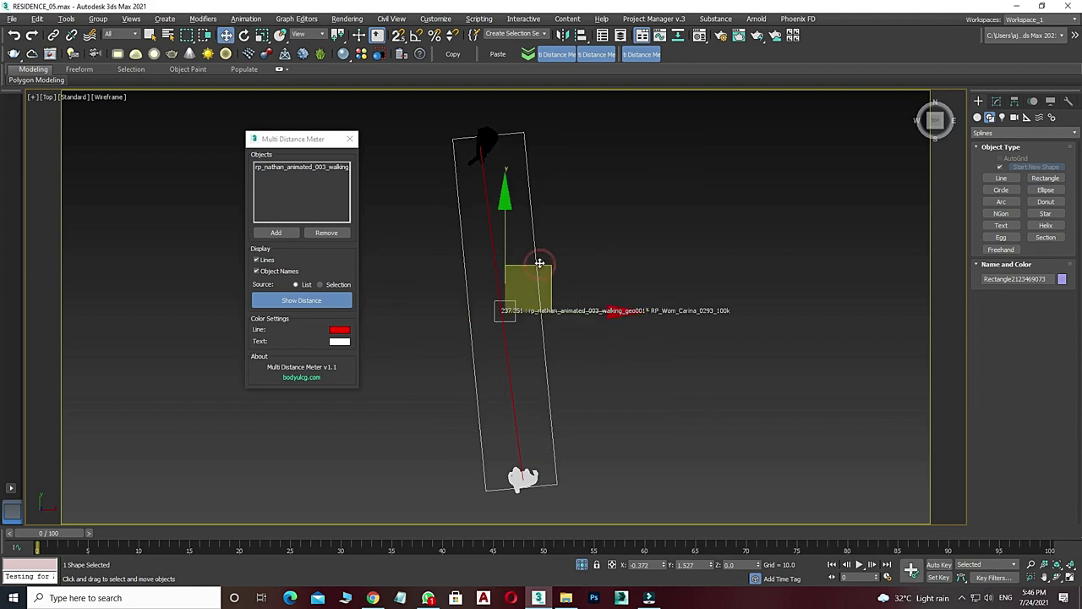
Step: In perspective, raise and rotate the rectangle onto the line, check its length, then delete it
key(p)
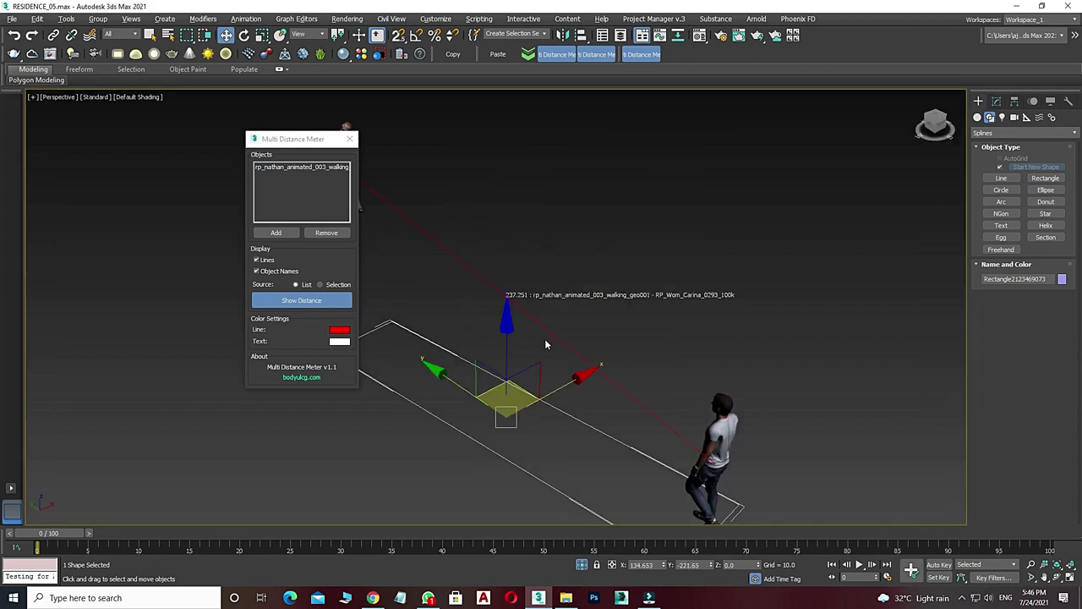
alt+middle_drag(597, 397, 519, 308)
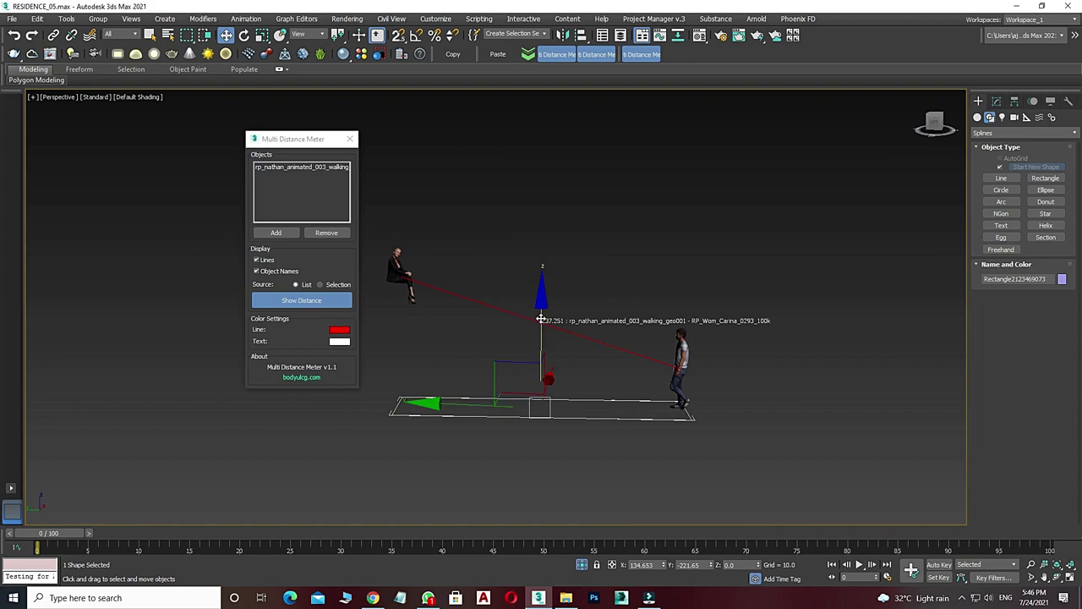
drag(541, 317, 540, 269)
key(e)
click(603, 276)
key(ctrl+z)
drag(602, 277, 616, 286)
key(w)
drag(541, 285, 536, 243)
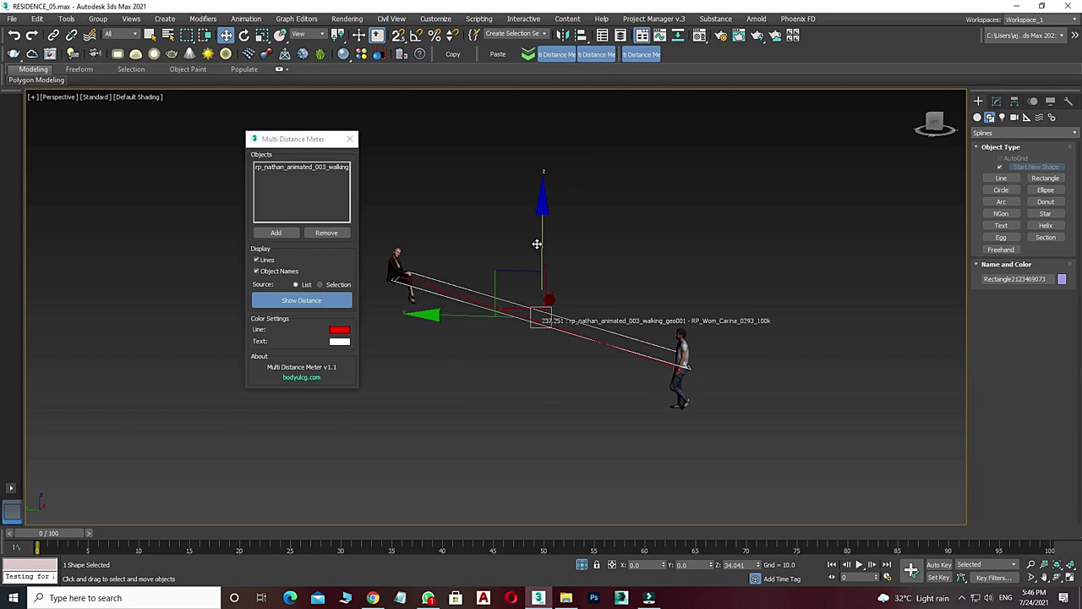
click(996, 100)
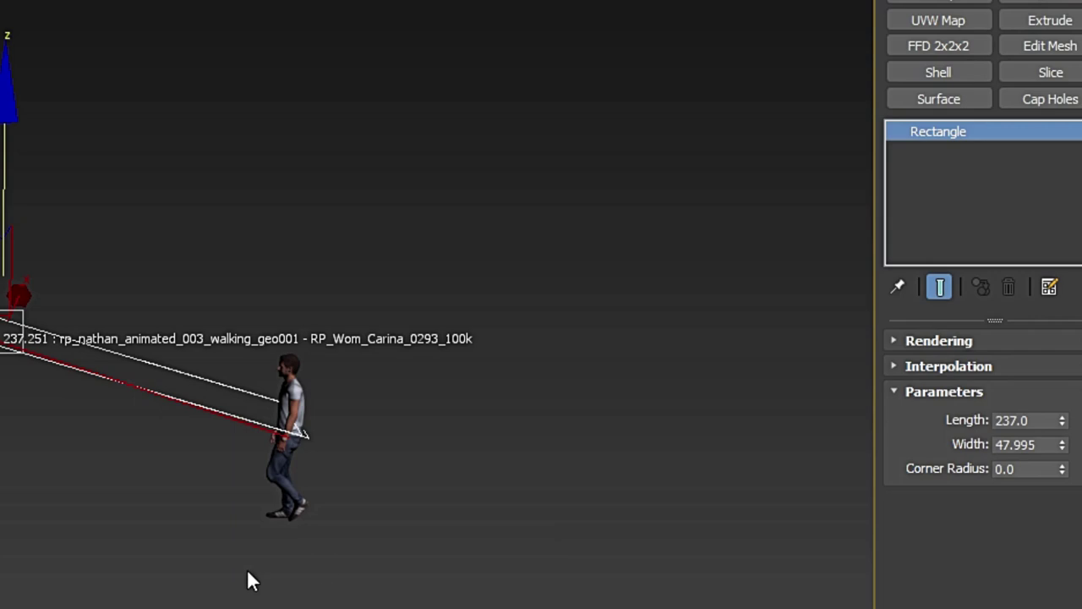
key(Delete)
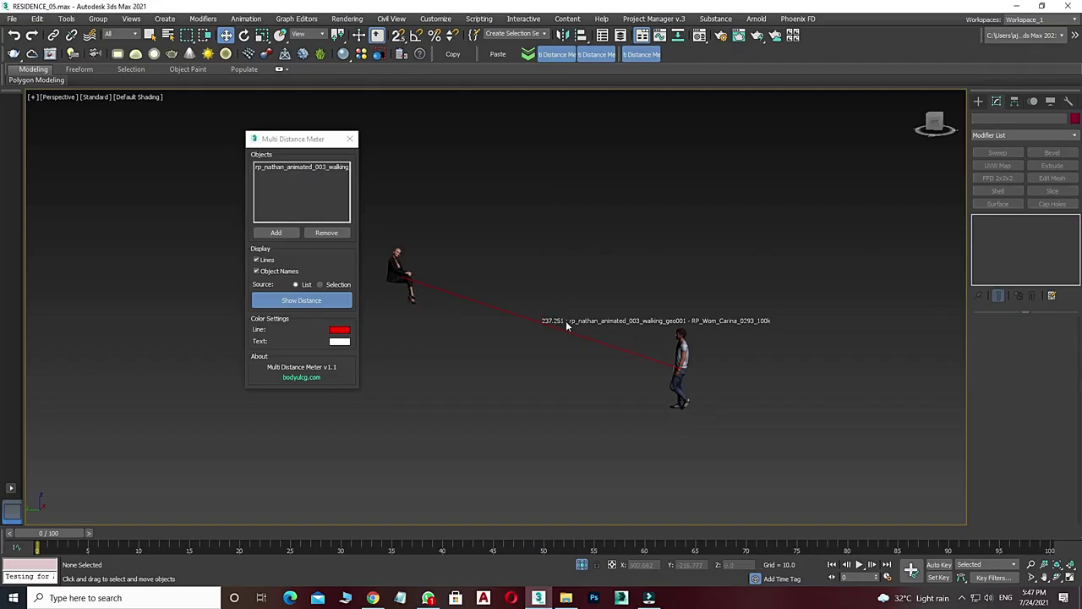
Step: Exit isolation to restore the full house scene and zoom toward the staircase
scroll(556, 355, up, 2)
scroll(548, 316, up, 3)
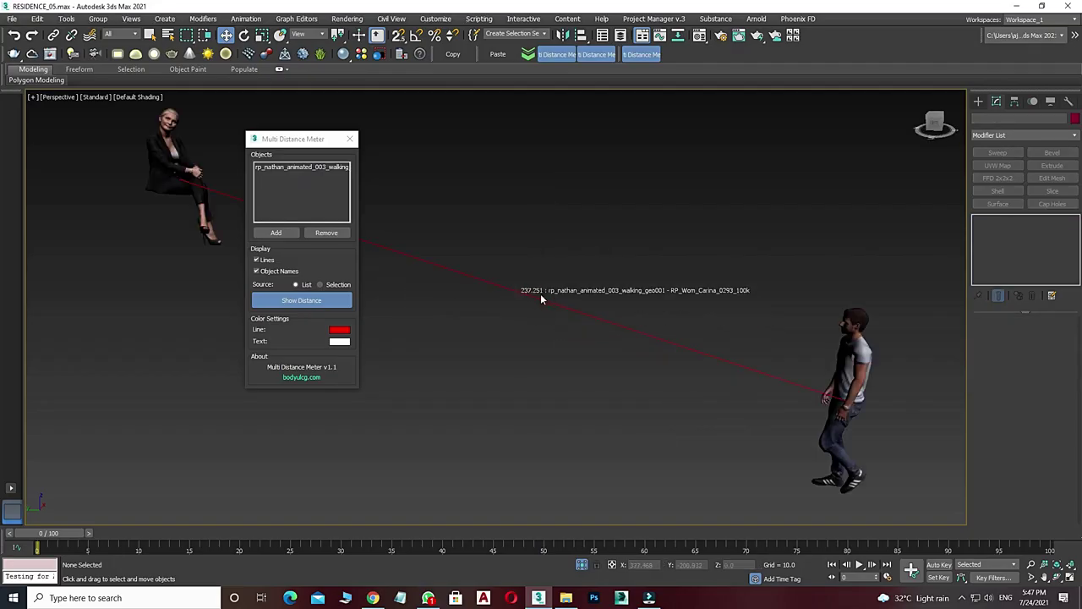
drag(300, 140, 201, 160)
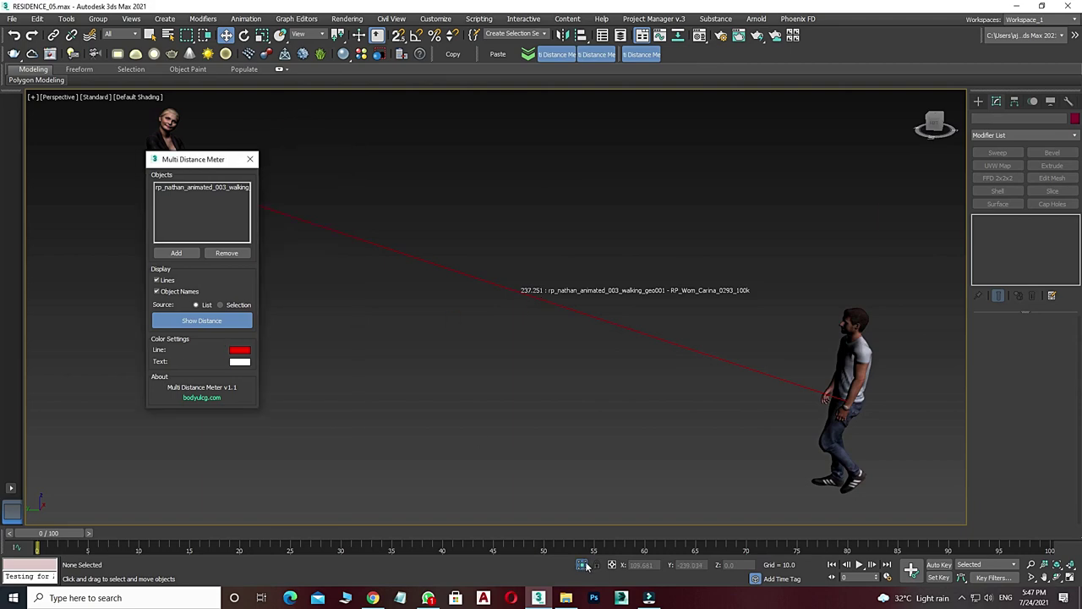
click(583, 564)
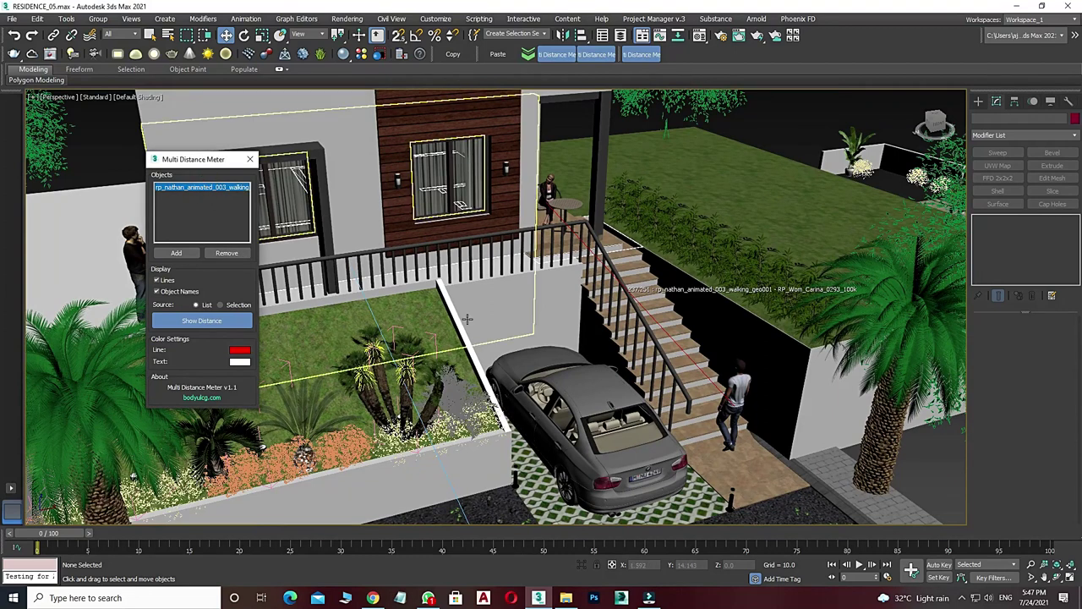
scroll(601, 316, up, 2)
scroll(602, 316, up, 2)
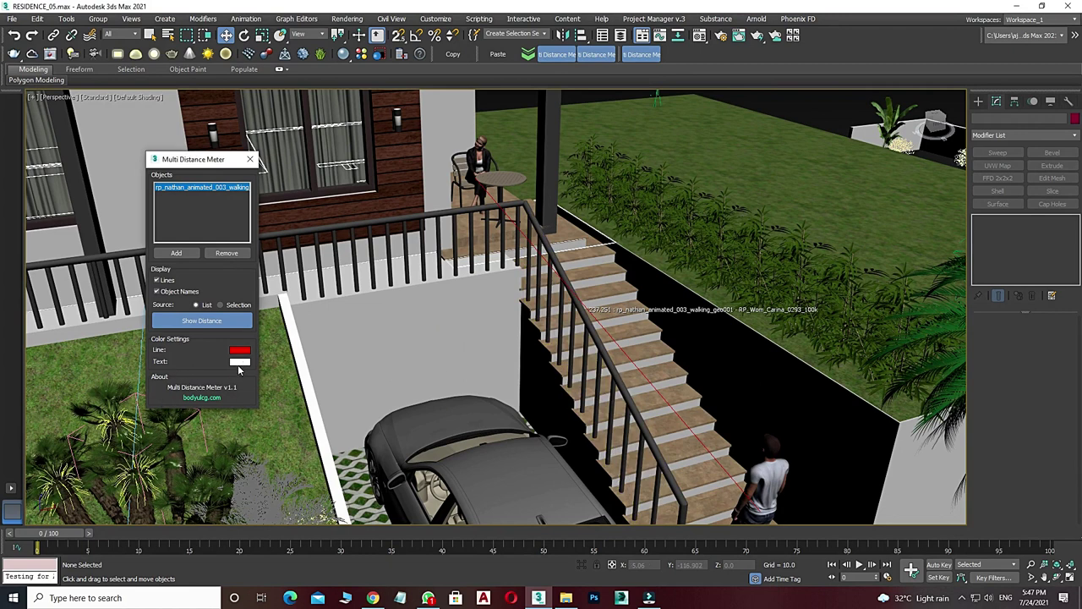
Step: Set the Multi Distance Meter label text colour to fully saturated yellow
click(240, 361)
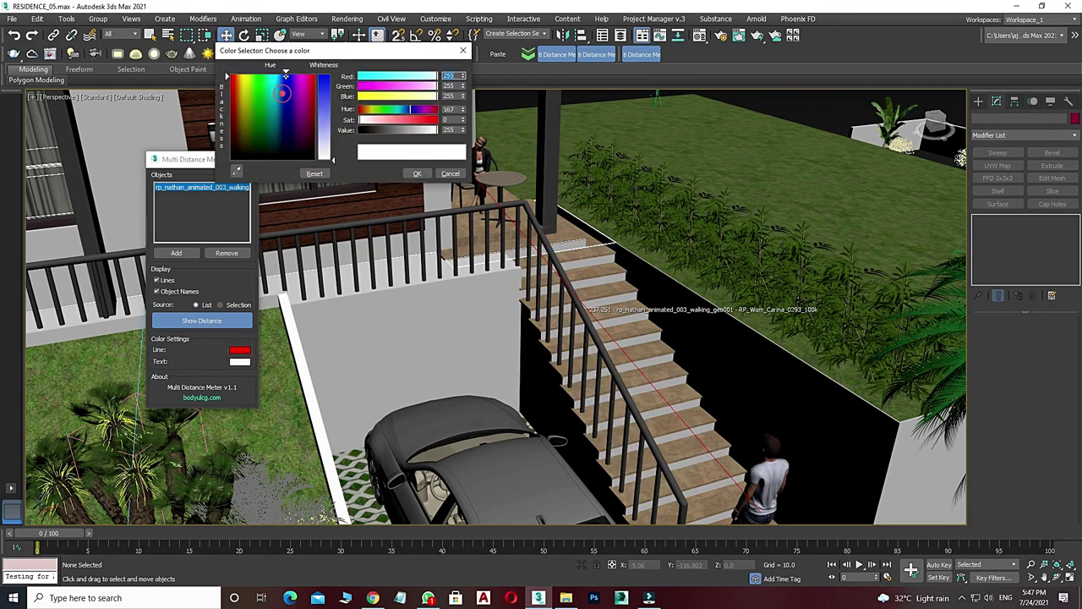
click(323, 87)
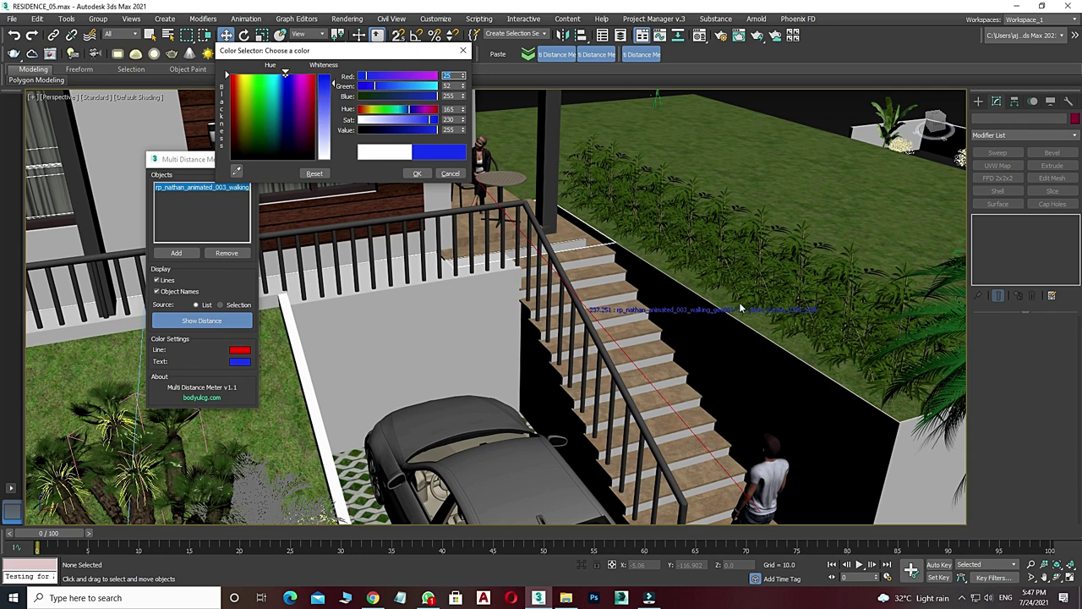
click(242, 82)
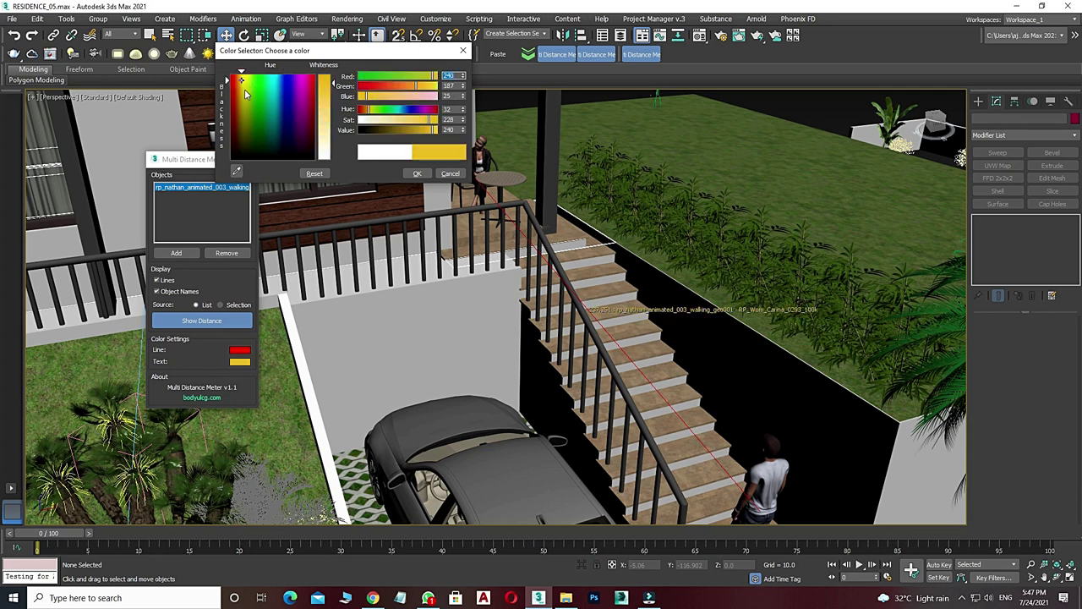
drag(243, 94, 242, 75)
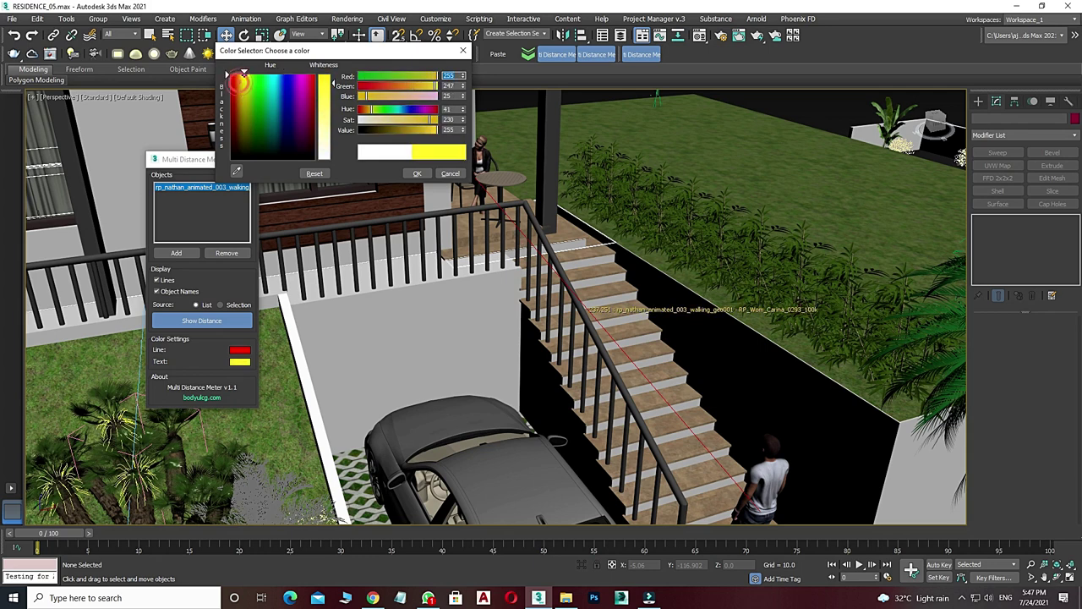
click(327, 75)
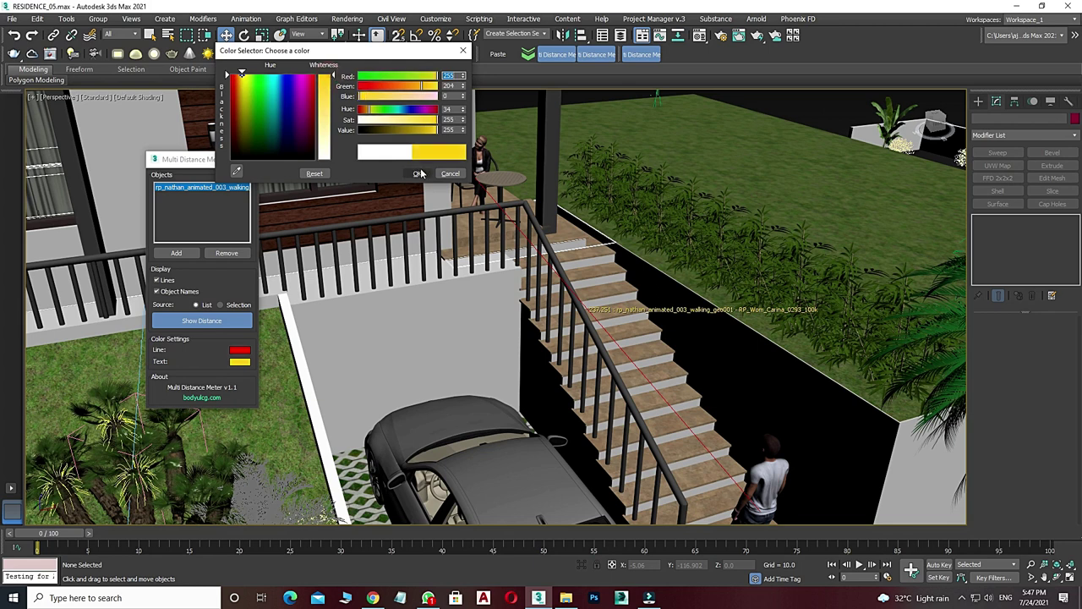
click(418, 175)
Step: Set the distance line colour to pure white
click(240, 352)
drag(322, 130, 327, 160)
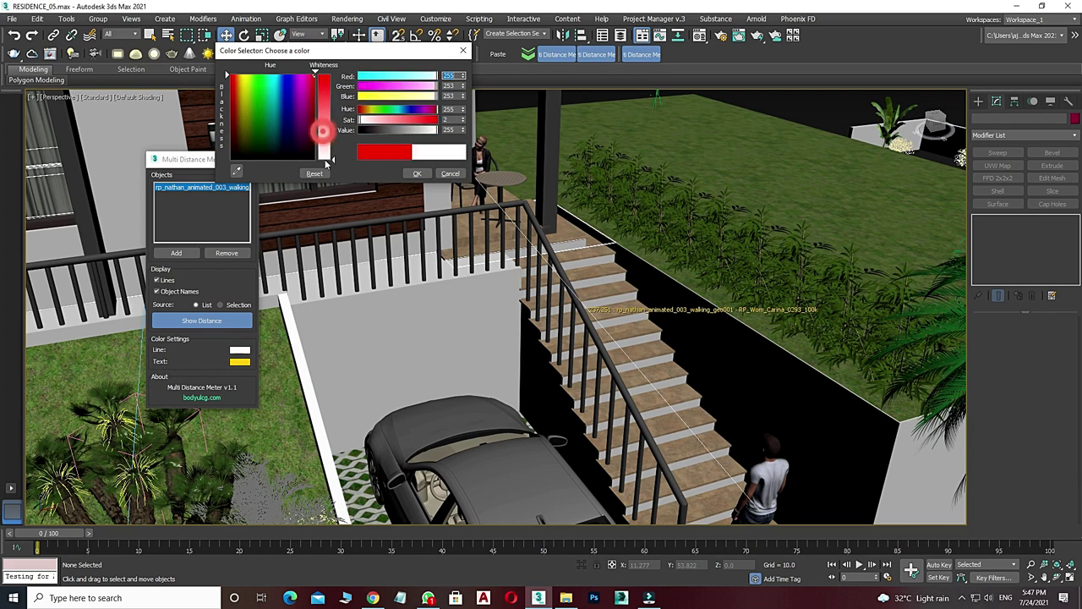
click(266, 133)
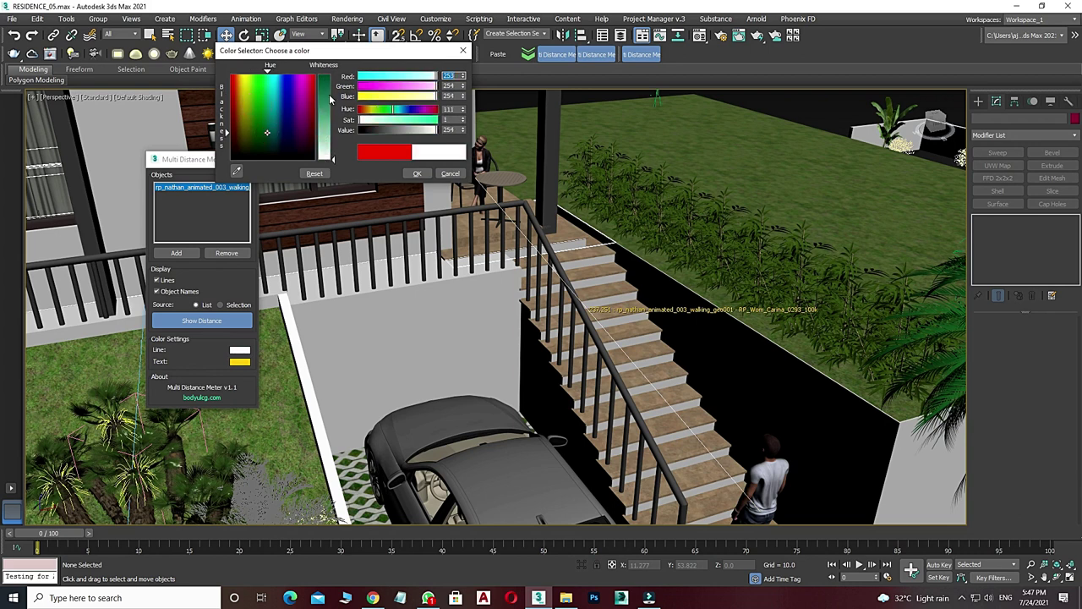
drag(326, 89, 327, 160)
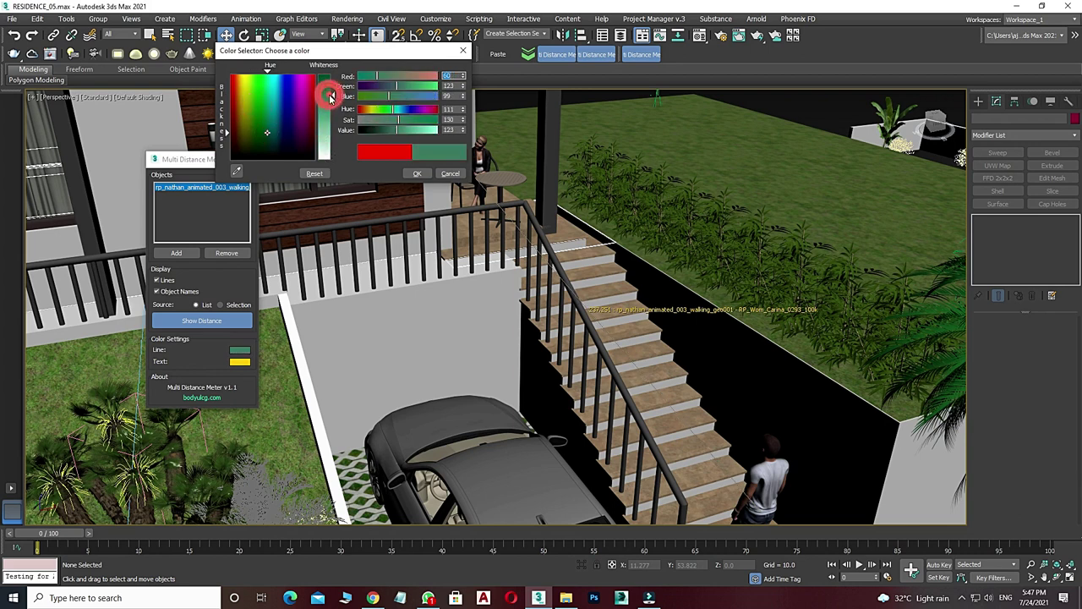
click(416, 173)
Step: Remove the old character pair from the measurement list and select the thinking man
mouse_move(476, 316)
alt+middle_down()
mouse_move(499, 292)
mouse_move(465, 330)
mouse_move(544, 304)
mouse_move(474, 287)
alt+middle_up()
click(226, 253)
scroll(545, 304, down, 3)
click(345, 254)
Step: Add Peter Thinking and the walking man as a pair, showing their 387.984 distance line
ctrl+click(723, 348)
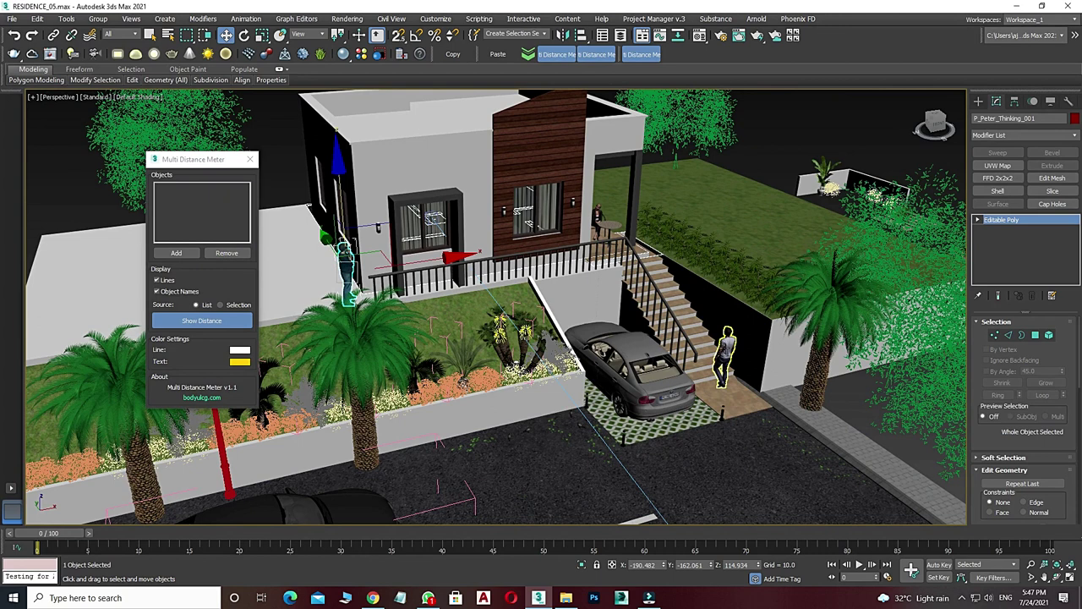
click(176, 253)
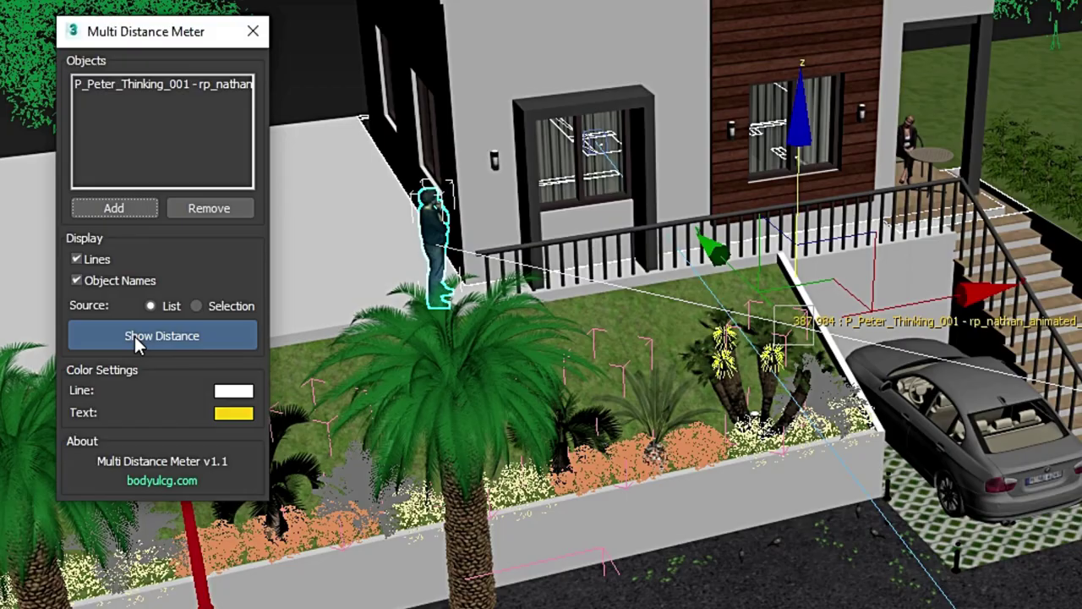
click(188, 322)
scroll(824, 400, up, 2)
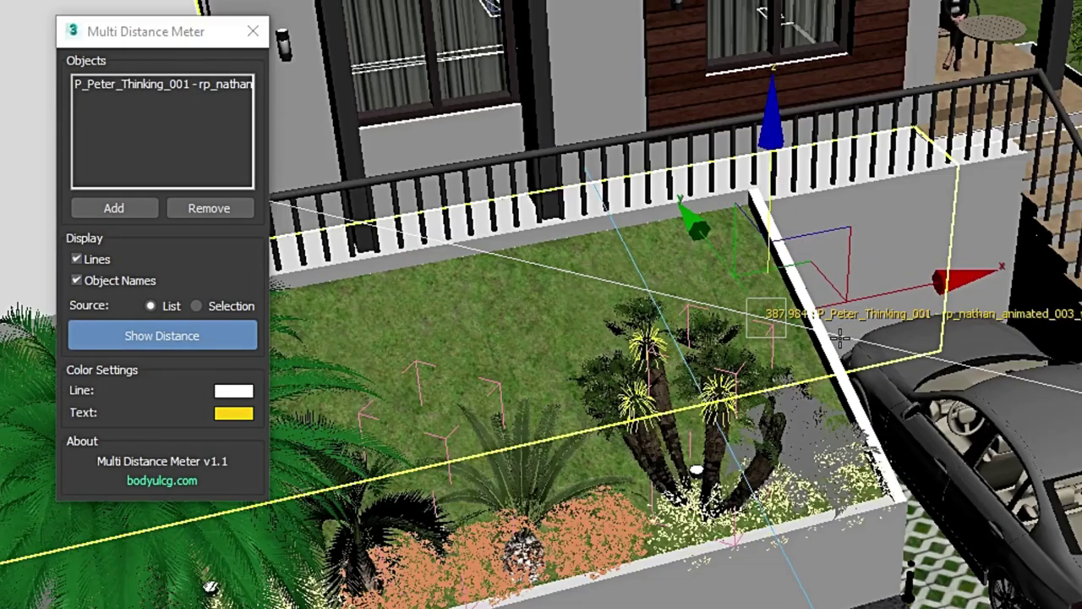
scroll(821, 345, up, 2)
scroll(732, 316, up, 2)
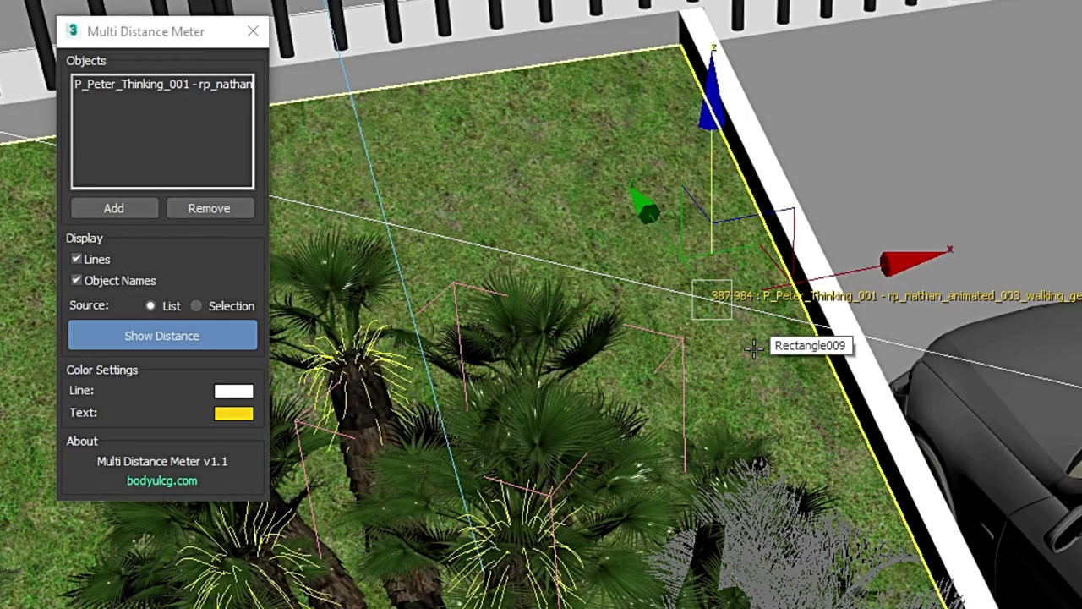
scroll(753, 349, down, 1)
scroll(753, 349, down, 2)
scroll(736, 406, down, 1)
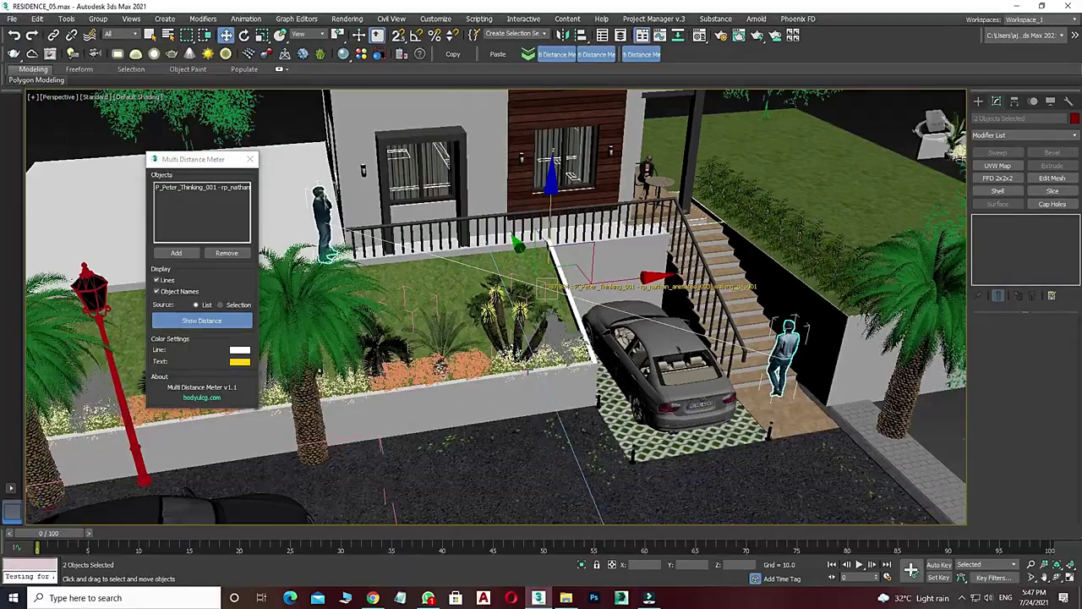
scroll(481, 399, down, 1)
scroll(481, 399, down, 1)
scroll(481, 399, down, 1)
Step: Select the black street car and grey parked car, add them and show their distance
alt+middle_drag(481, 399, 478, 385)
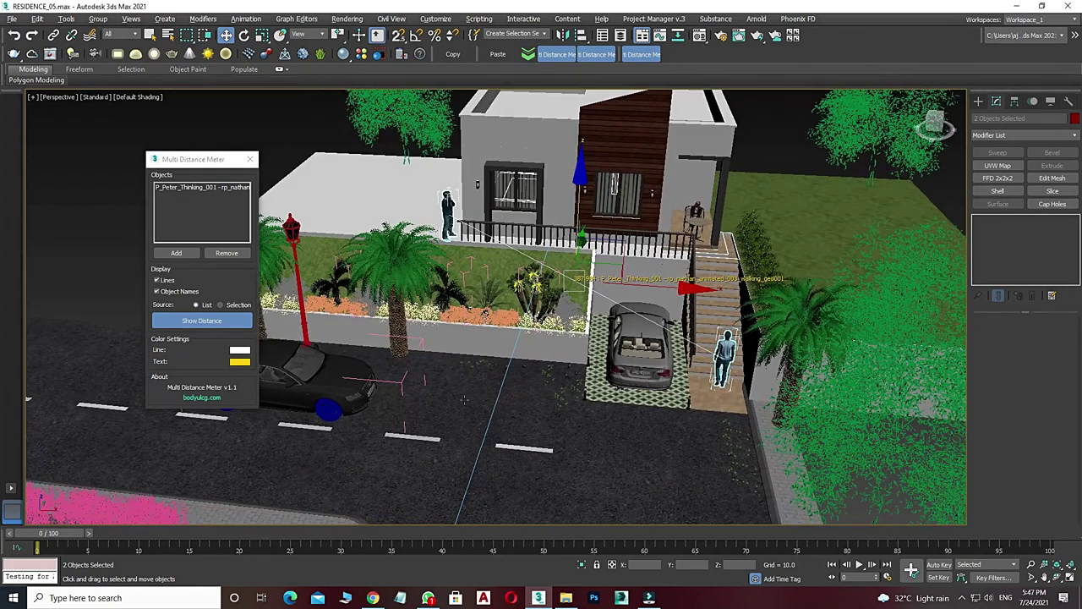
click(314, 391)
ctrl+click(643, 332)
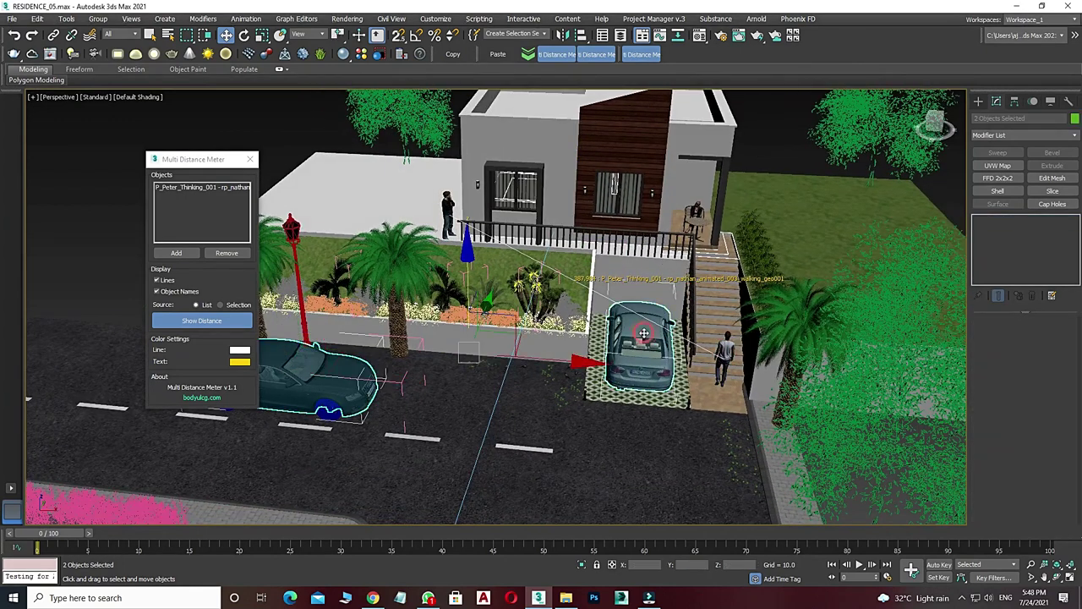
click(203, 321)
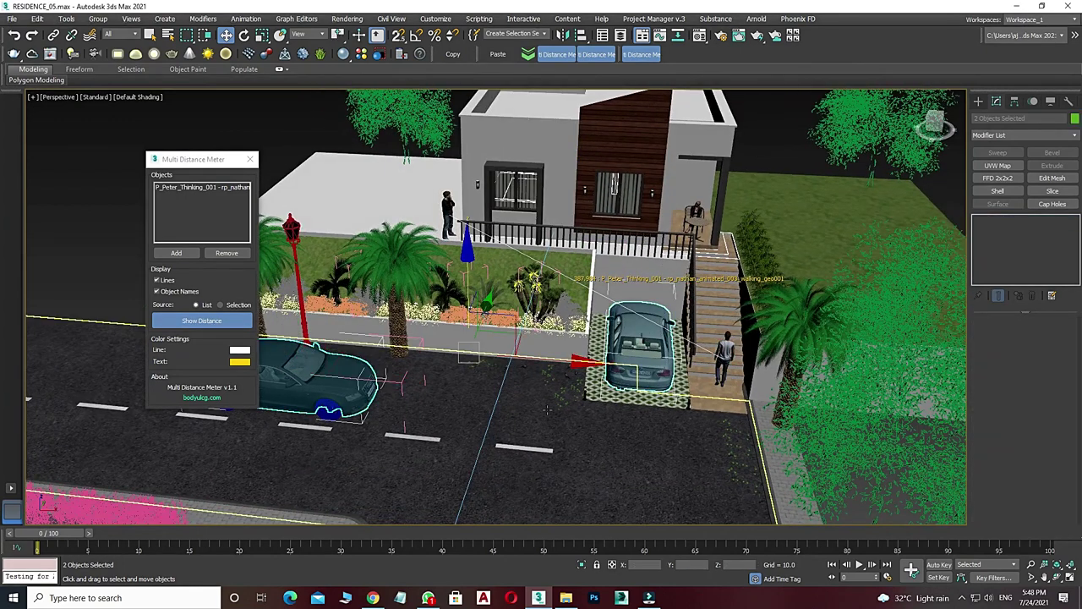
click(176, 254)
Step: View the car measurement through VRayCam001, move the meter window aside, then switch to YouTube
scroll(524, 350, up, 2)
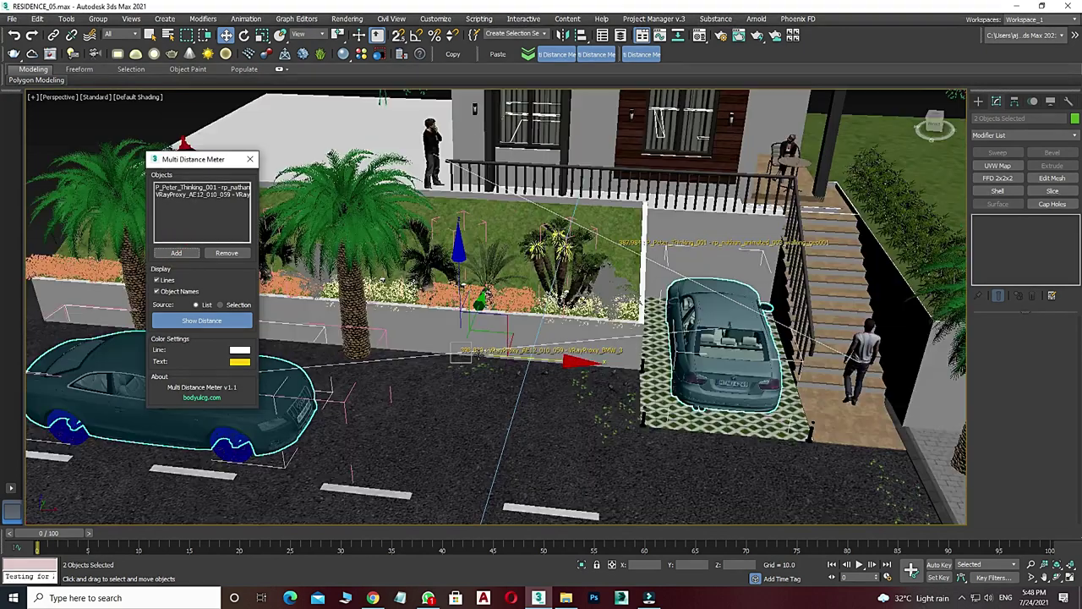
scroll(473, 355, up, 2)
scroll(469, 355, up, 2)
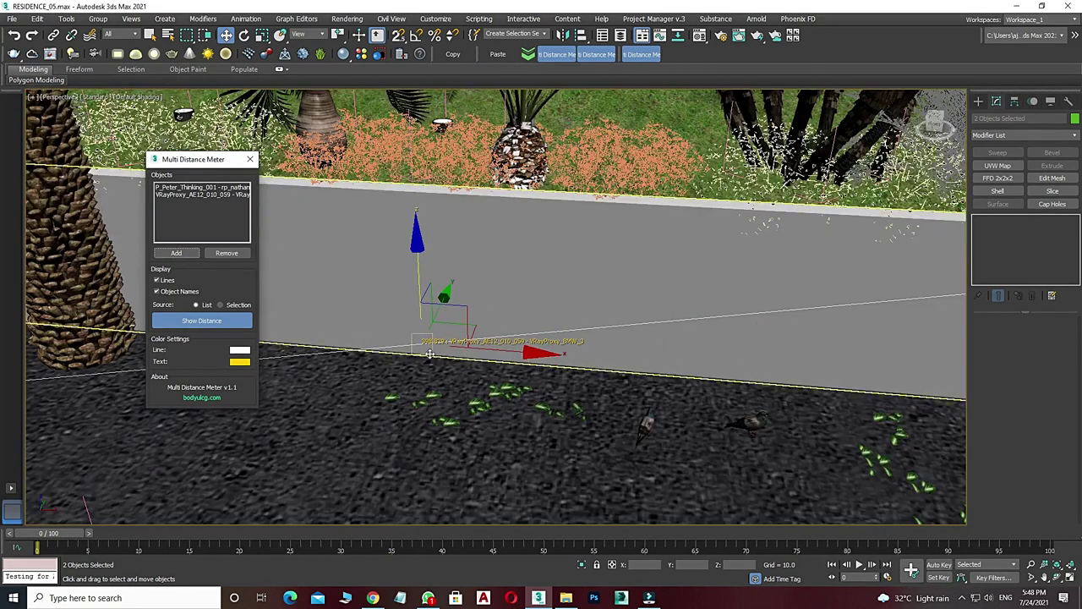
scroll(432, 361, down, 2)
scroll(432, 361, down, 2)
scroll(604, 409, down, 2)
scroll(605, 408, down, 3)
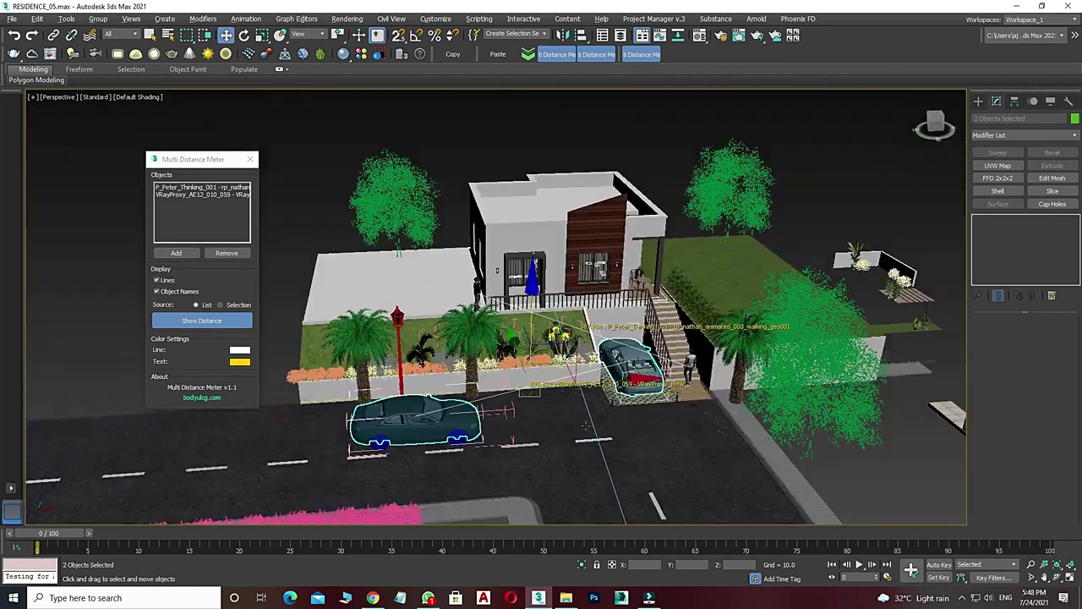
scroll(588, 422, down, 1)
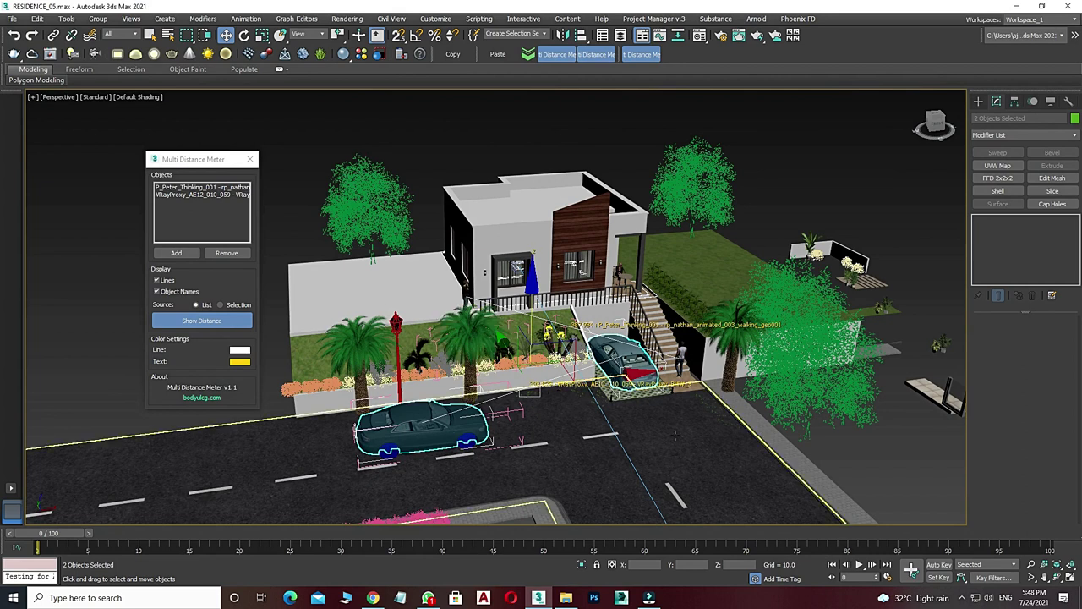
key(c)
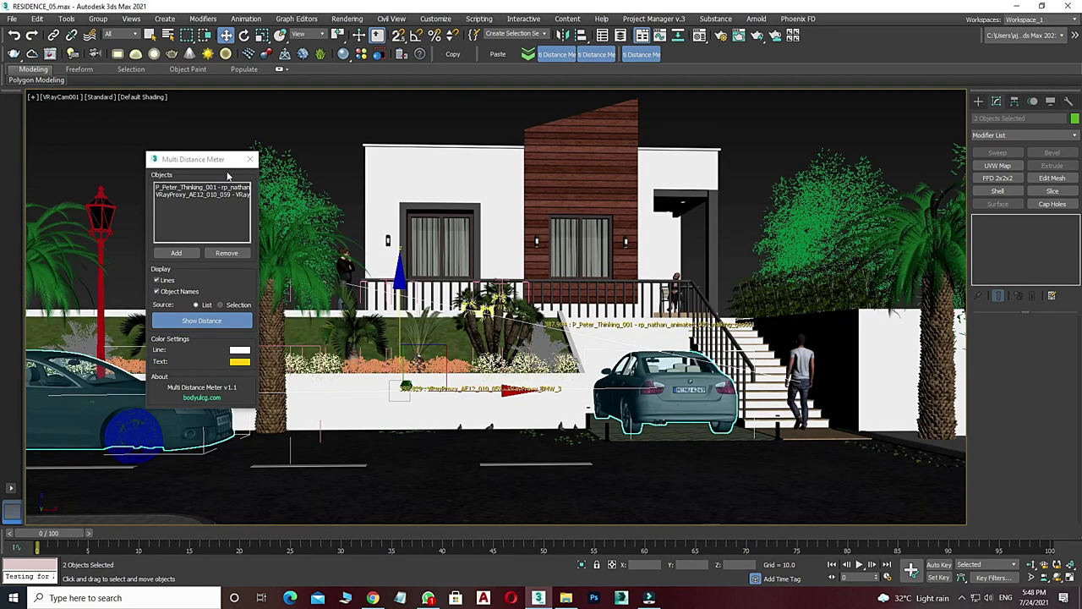
drag(200, 167, 369, 97)
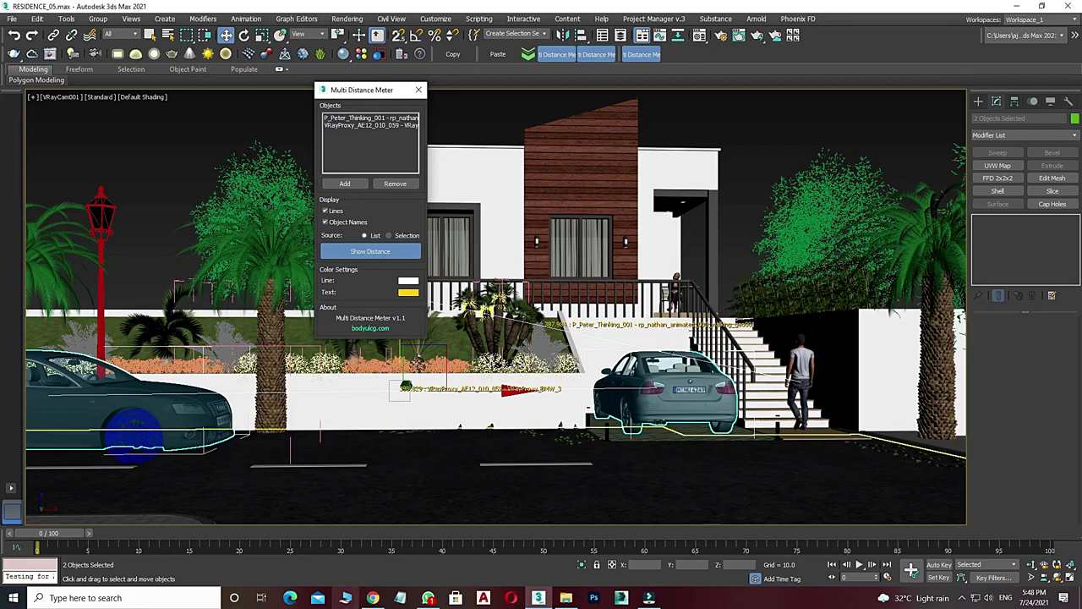
click(373, 597)
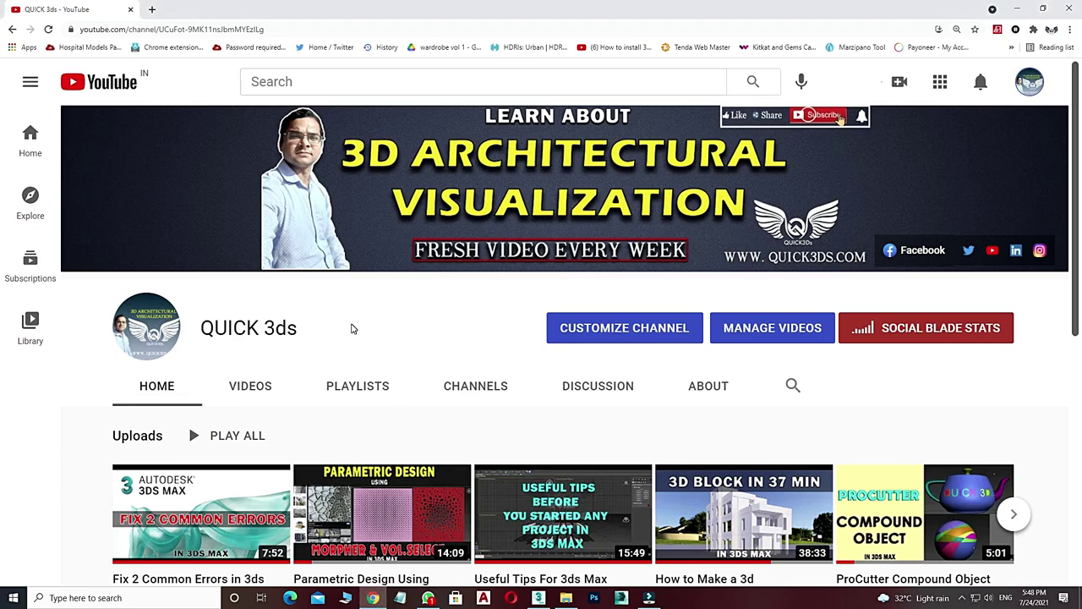